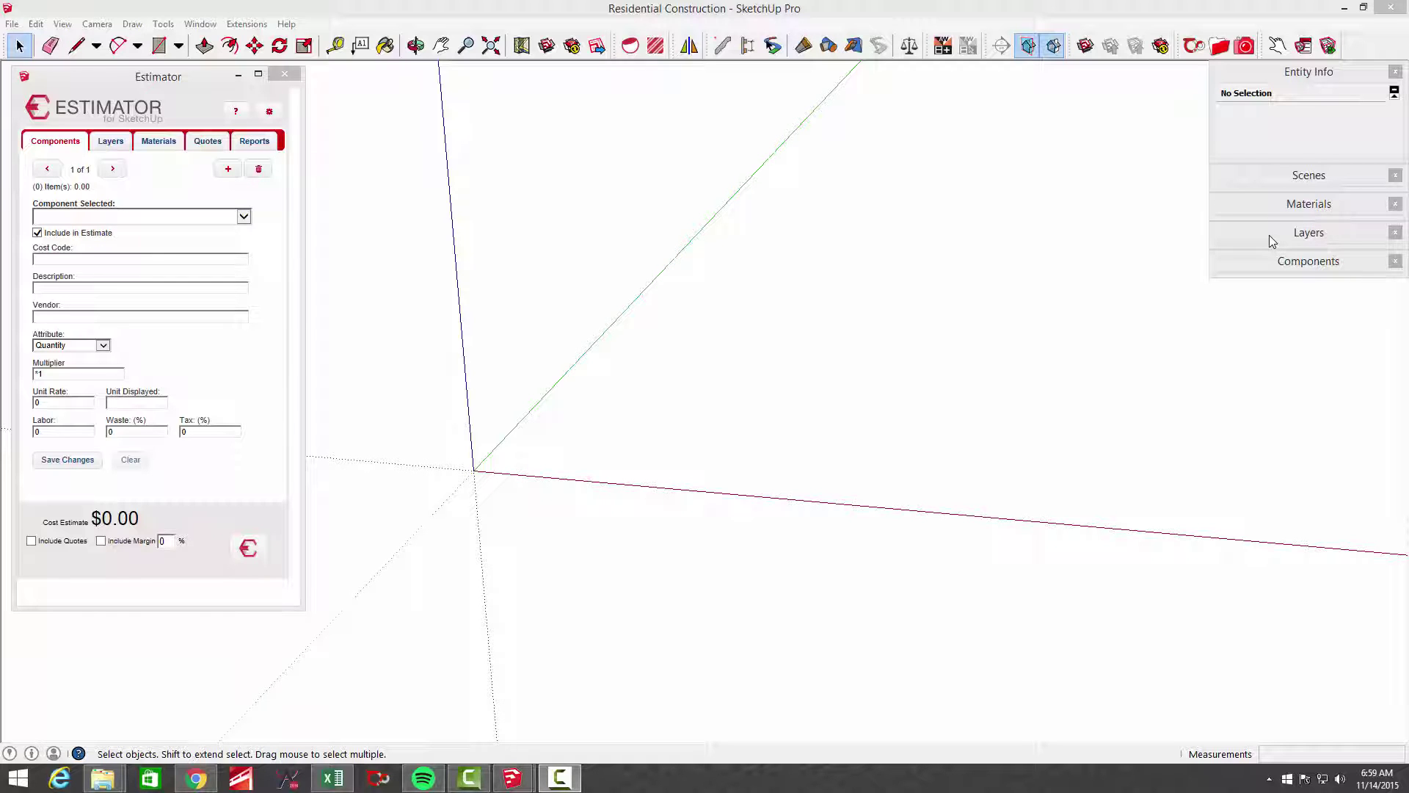
- Browse the layer list and the materials library
left_click(1300, 235)
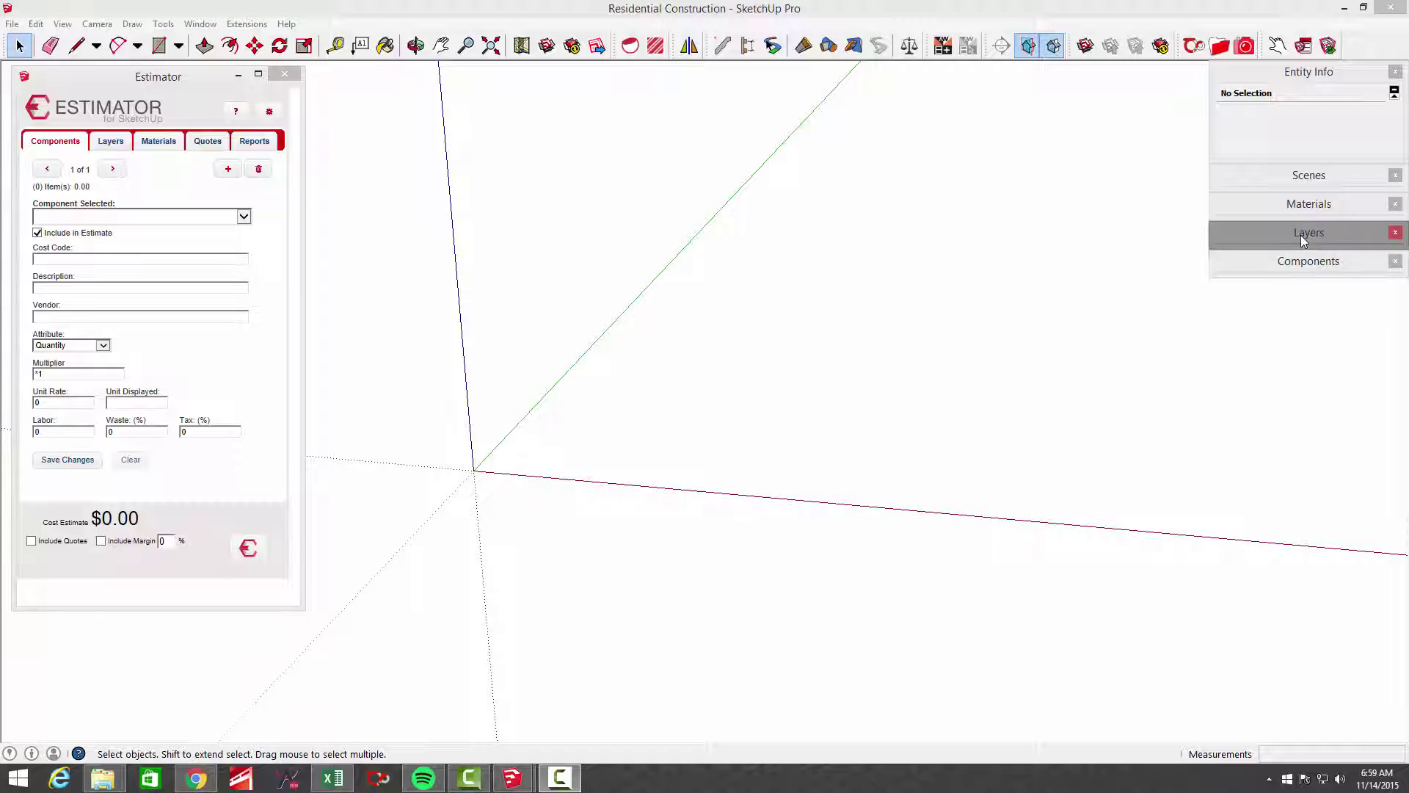
left_click_drag(1398, 298, 1407, 499)
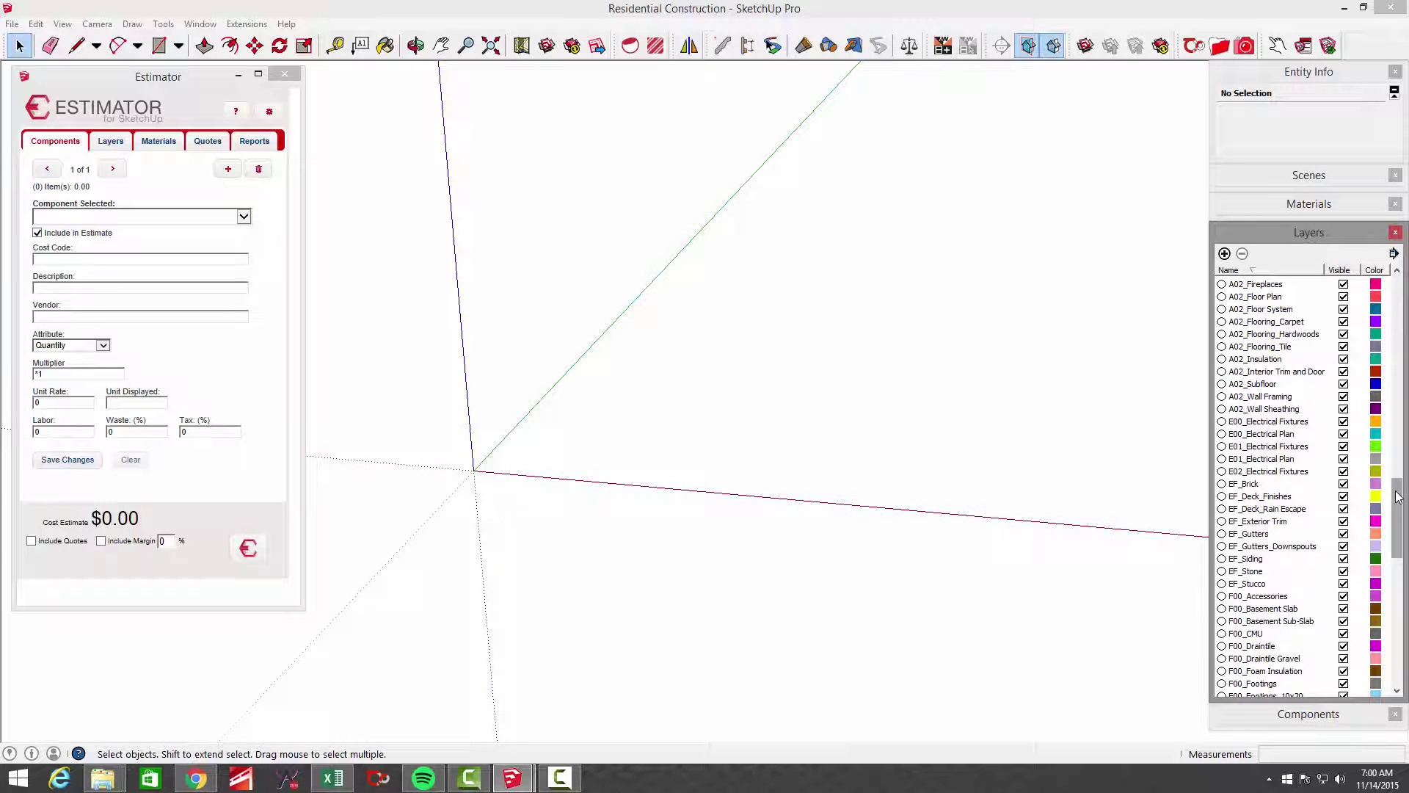
left_click_drag(1400, 485, 1367, 311)
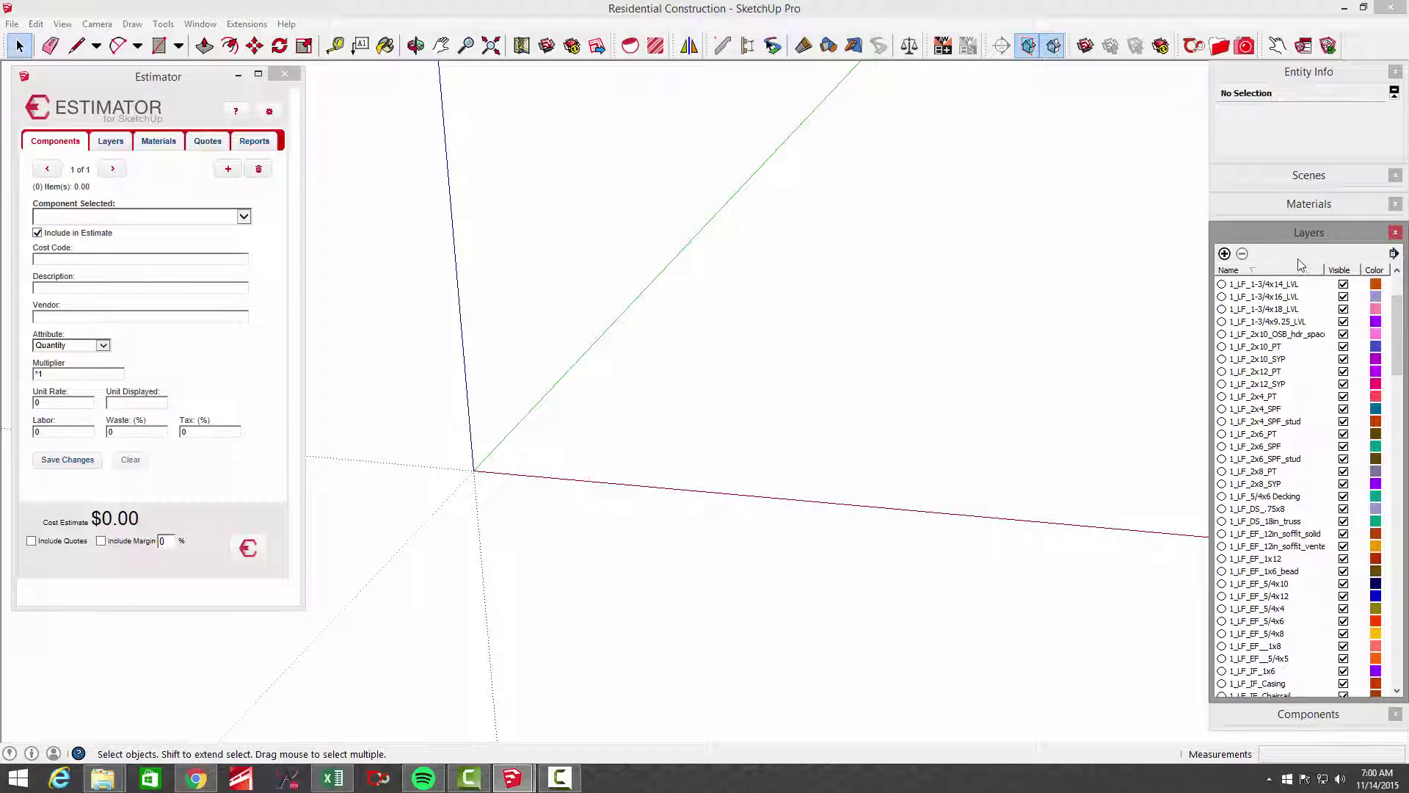
left_click(1296, 233)
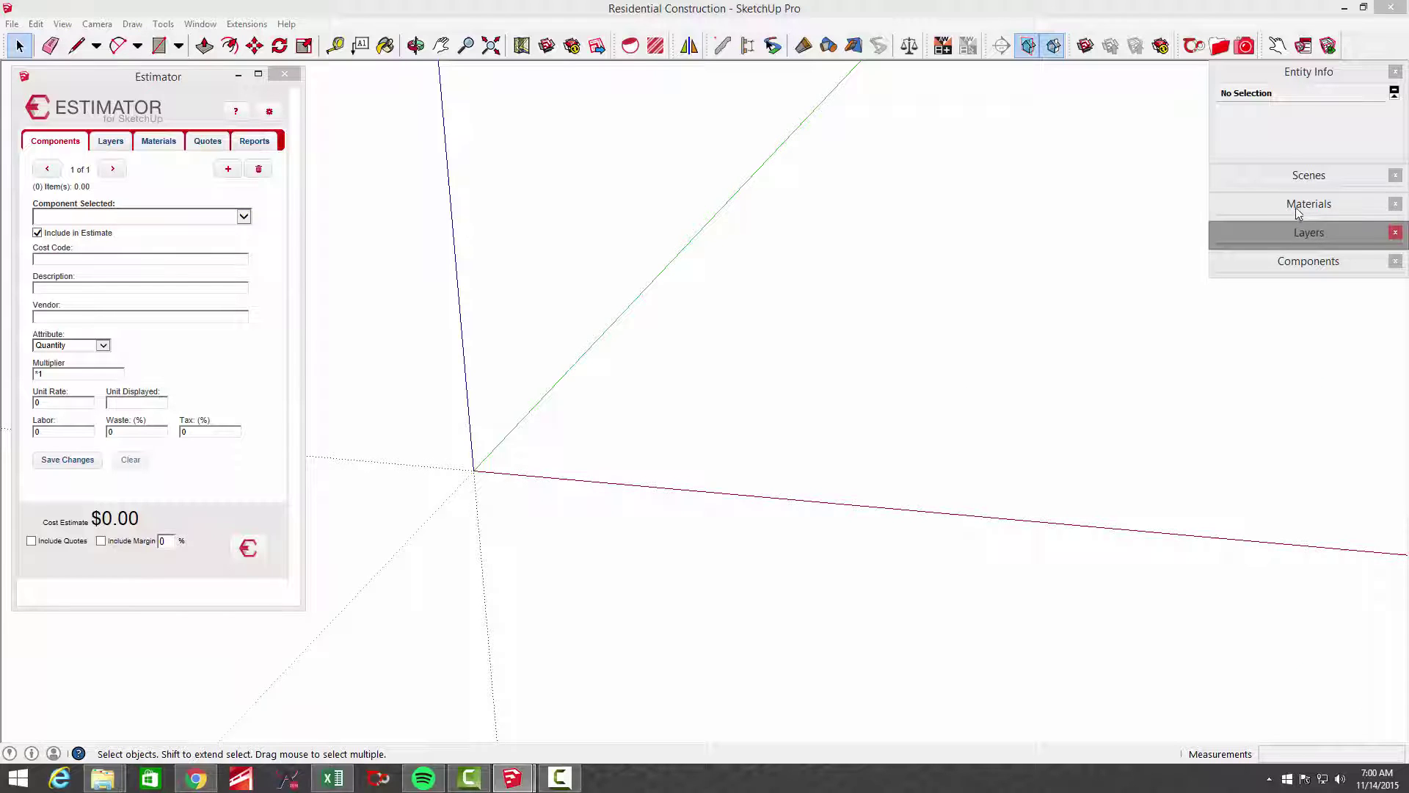
left_click(1299, 204)
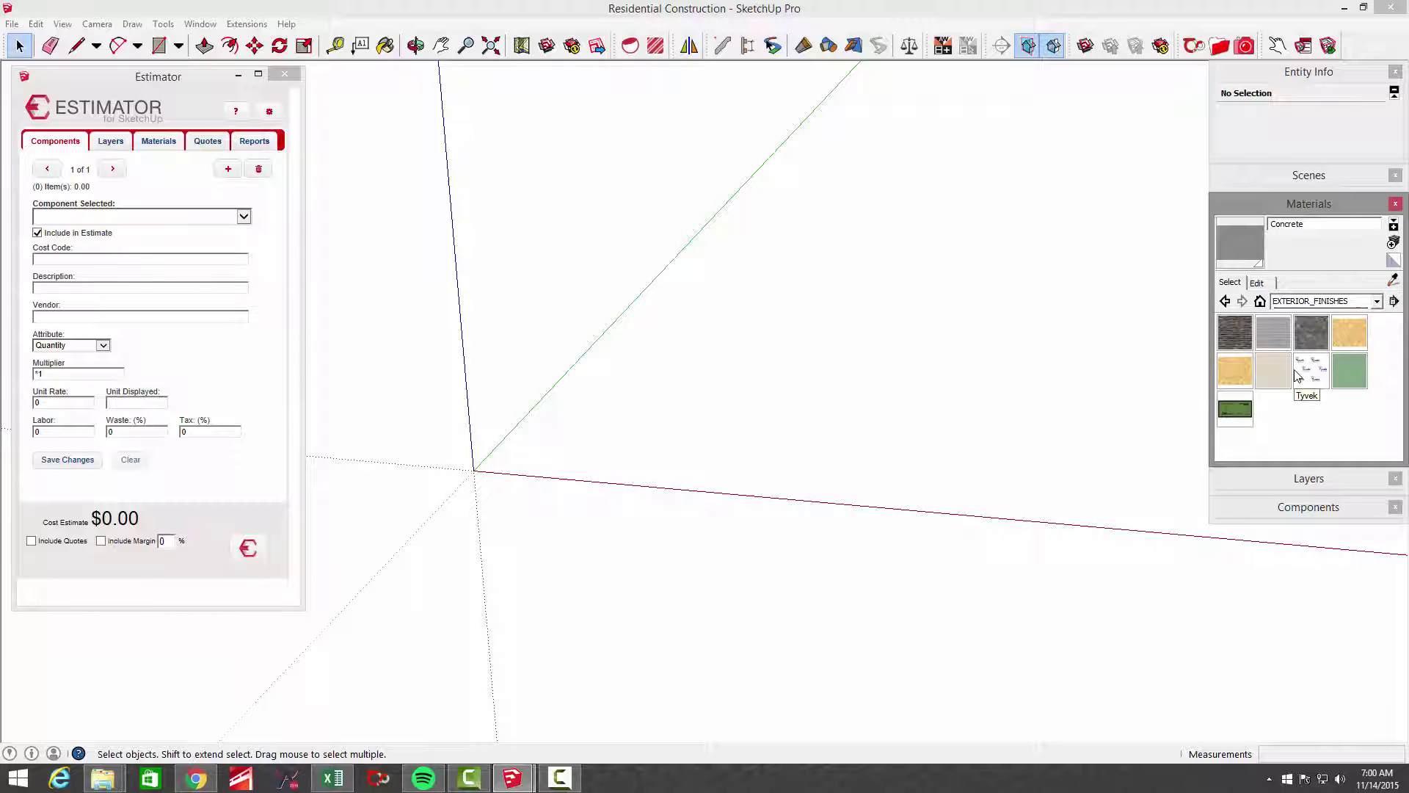
left_click(1300, 203)
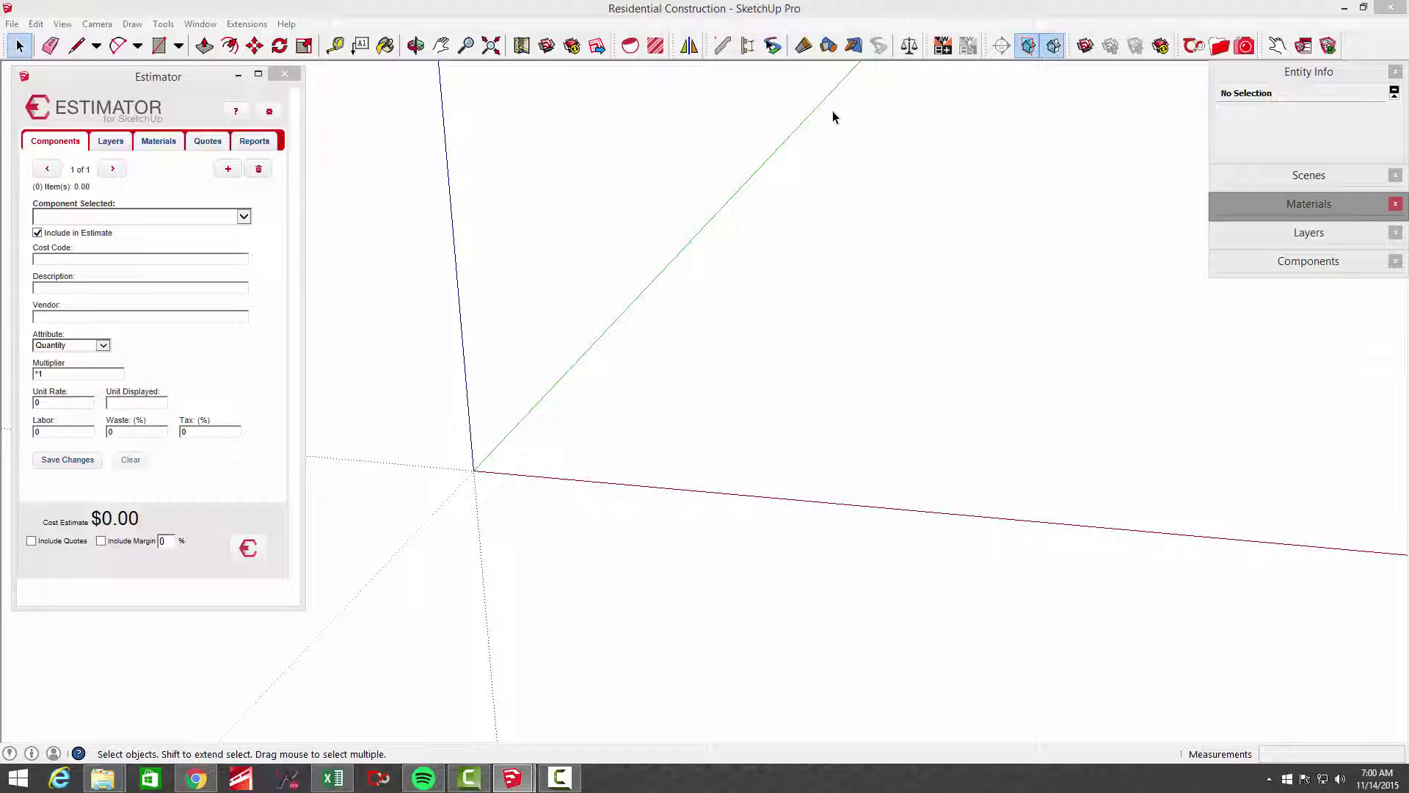
- Place three 20' walls from the 10inx9ft_Foundation assembly, starting at the origin
left_click(746, 47)
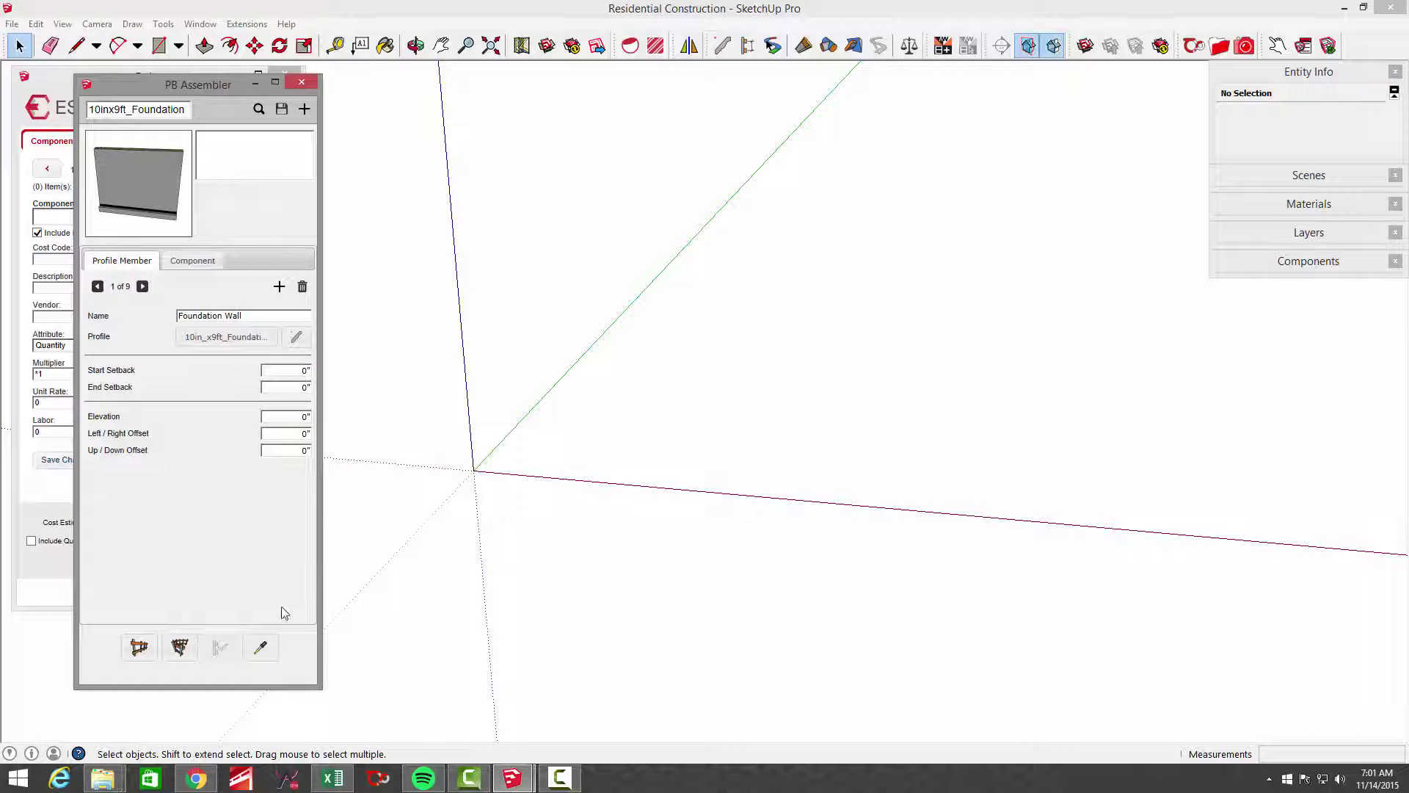
left_click(140, 649)
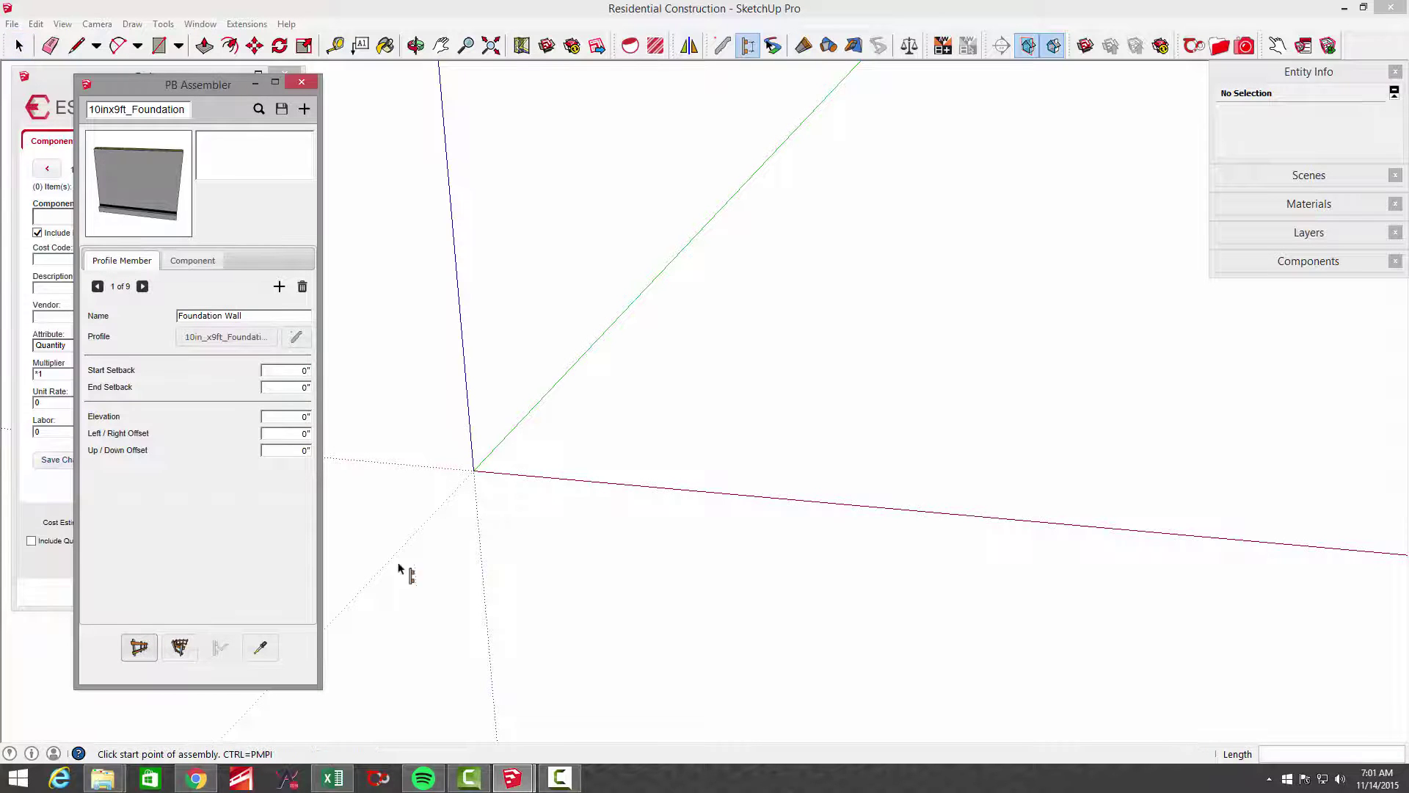
left_click(473, 471)
type("2")
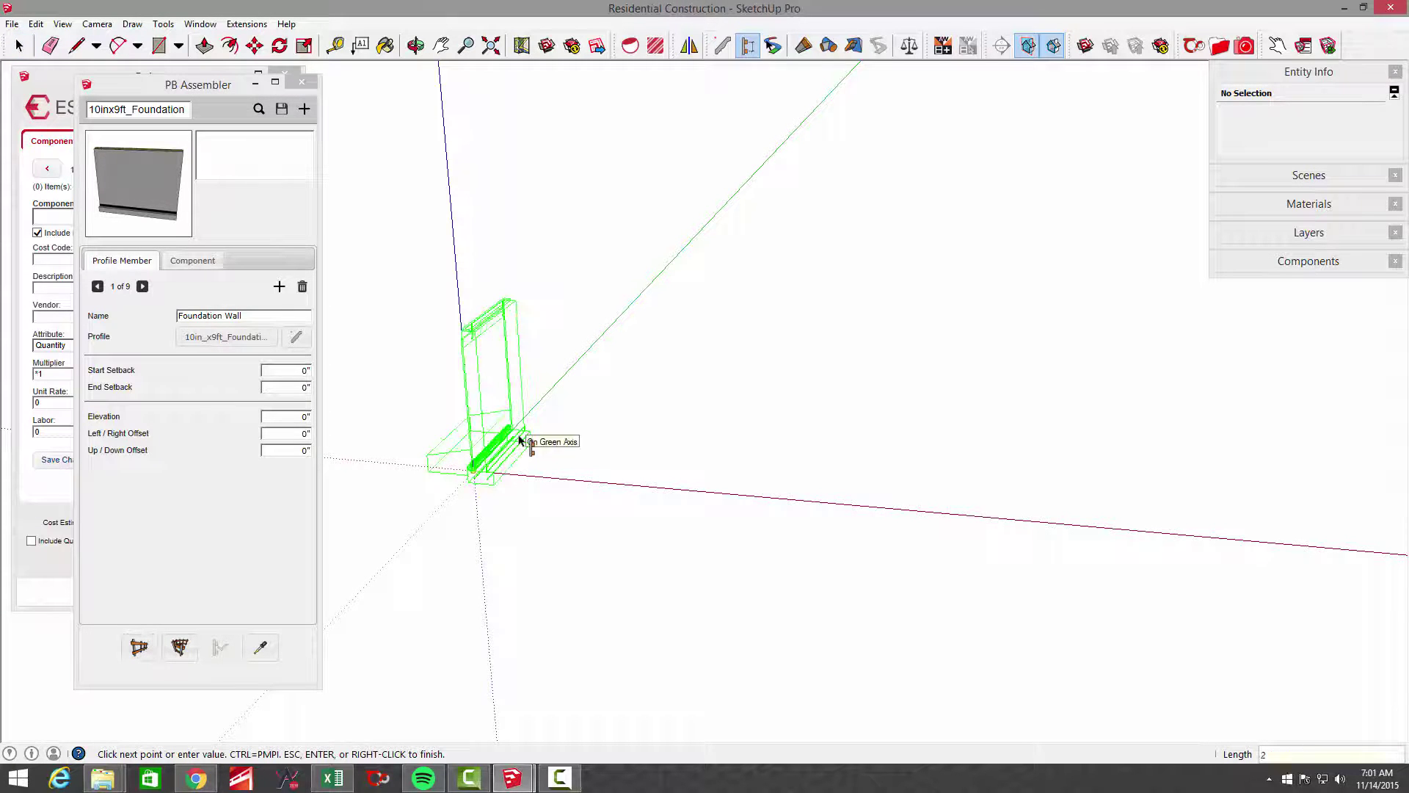
type("0'")
key("Return")
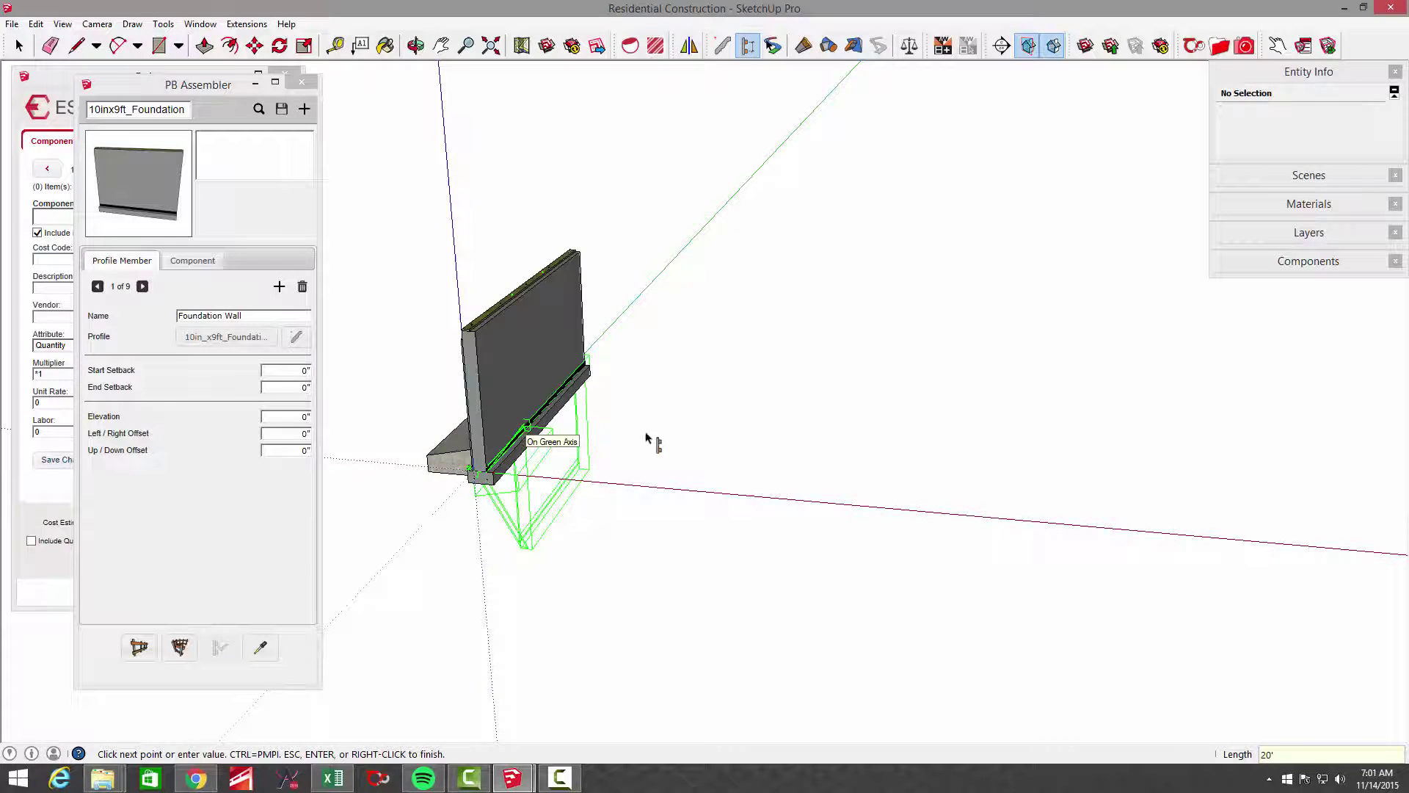
type("2")
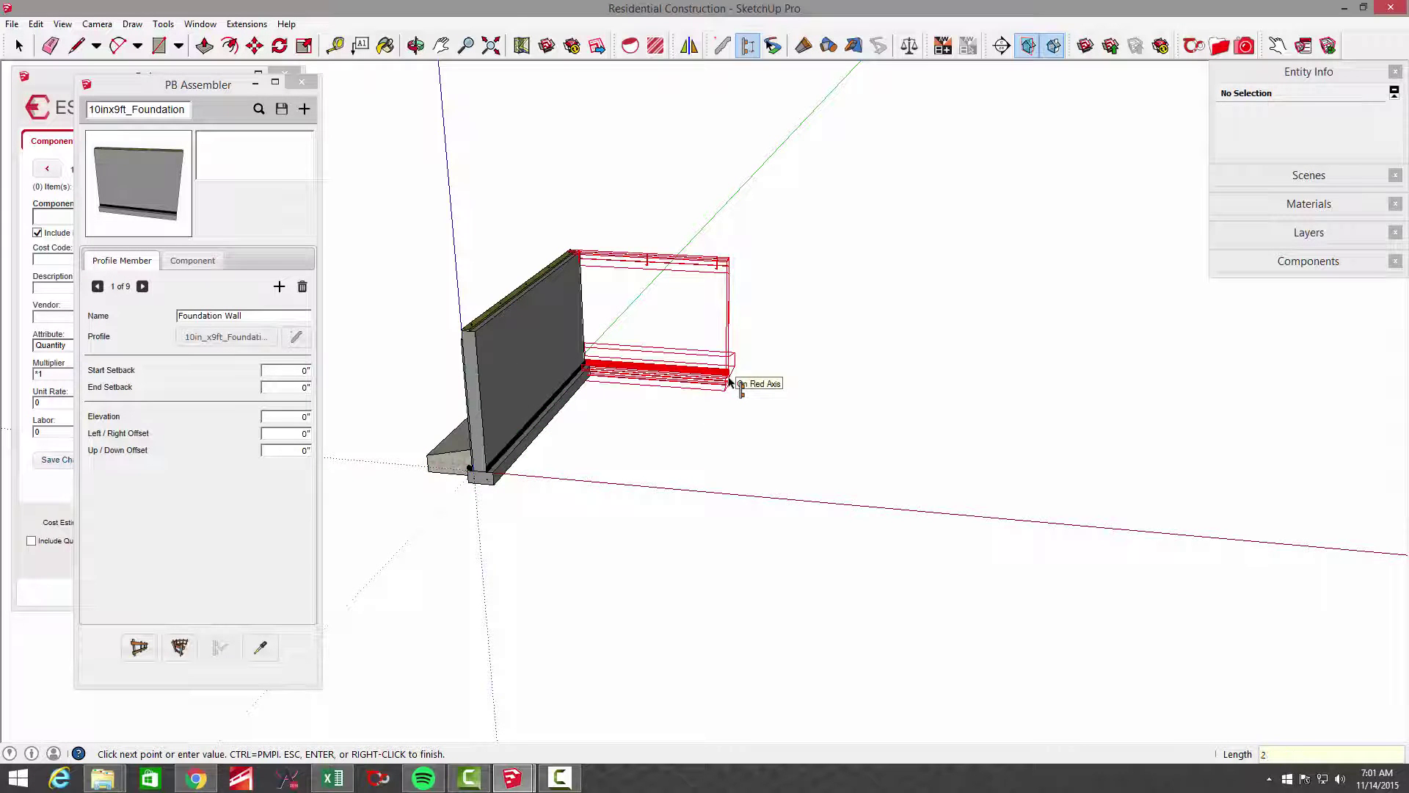
key("Return")
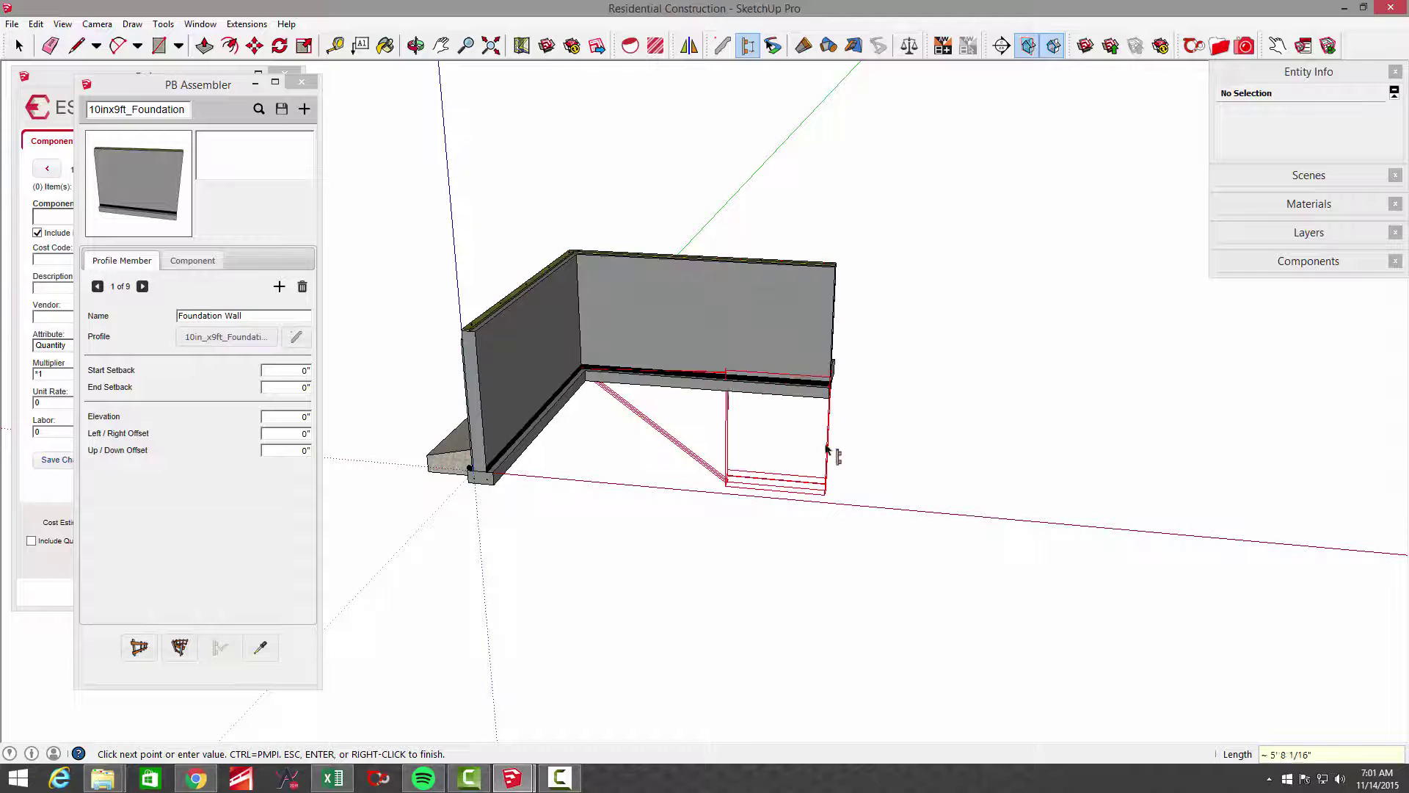
type("20")
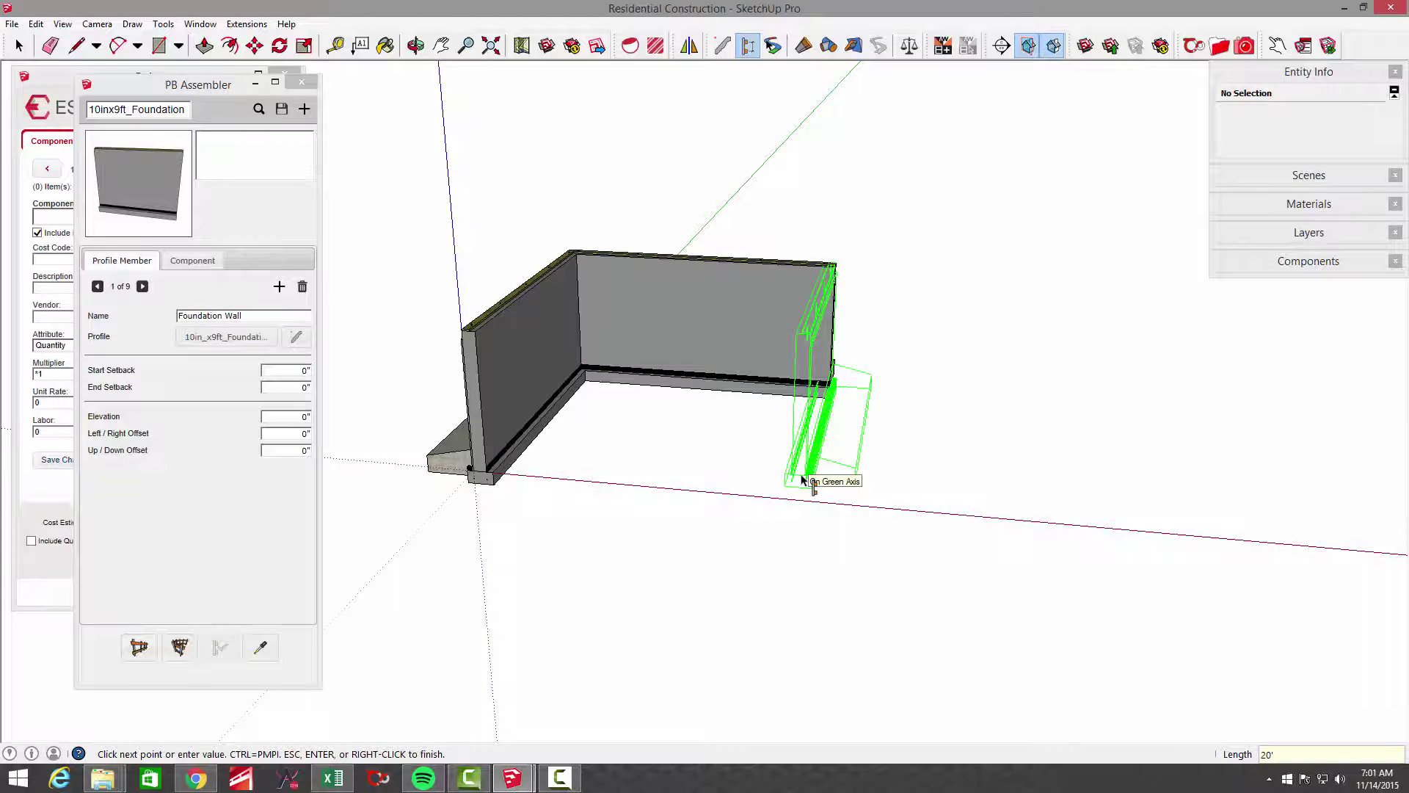
key("Return")
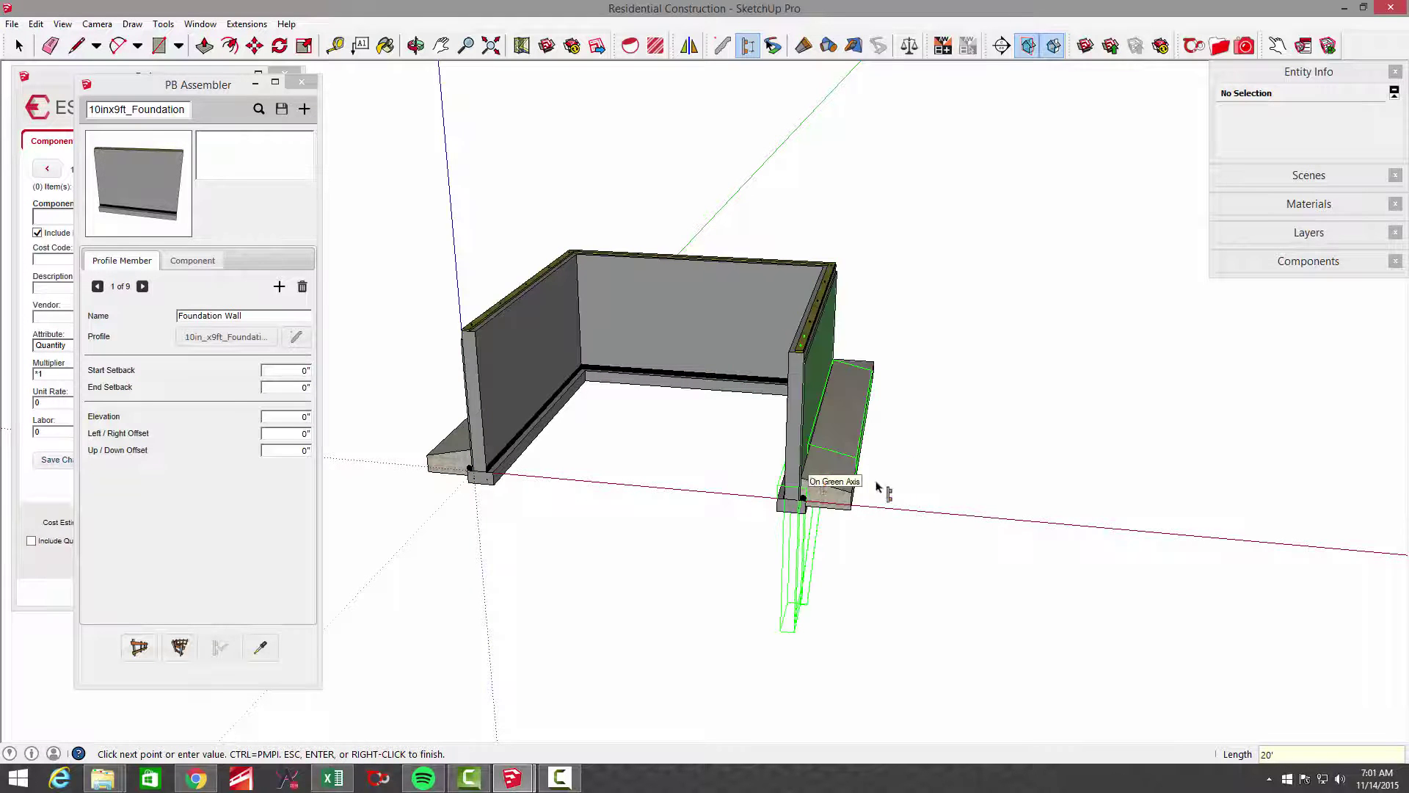
key("space")
middle_click_drag(896, 530, 609, 429)
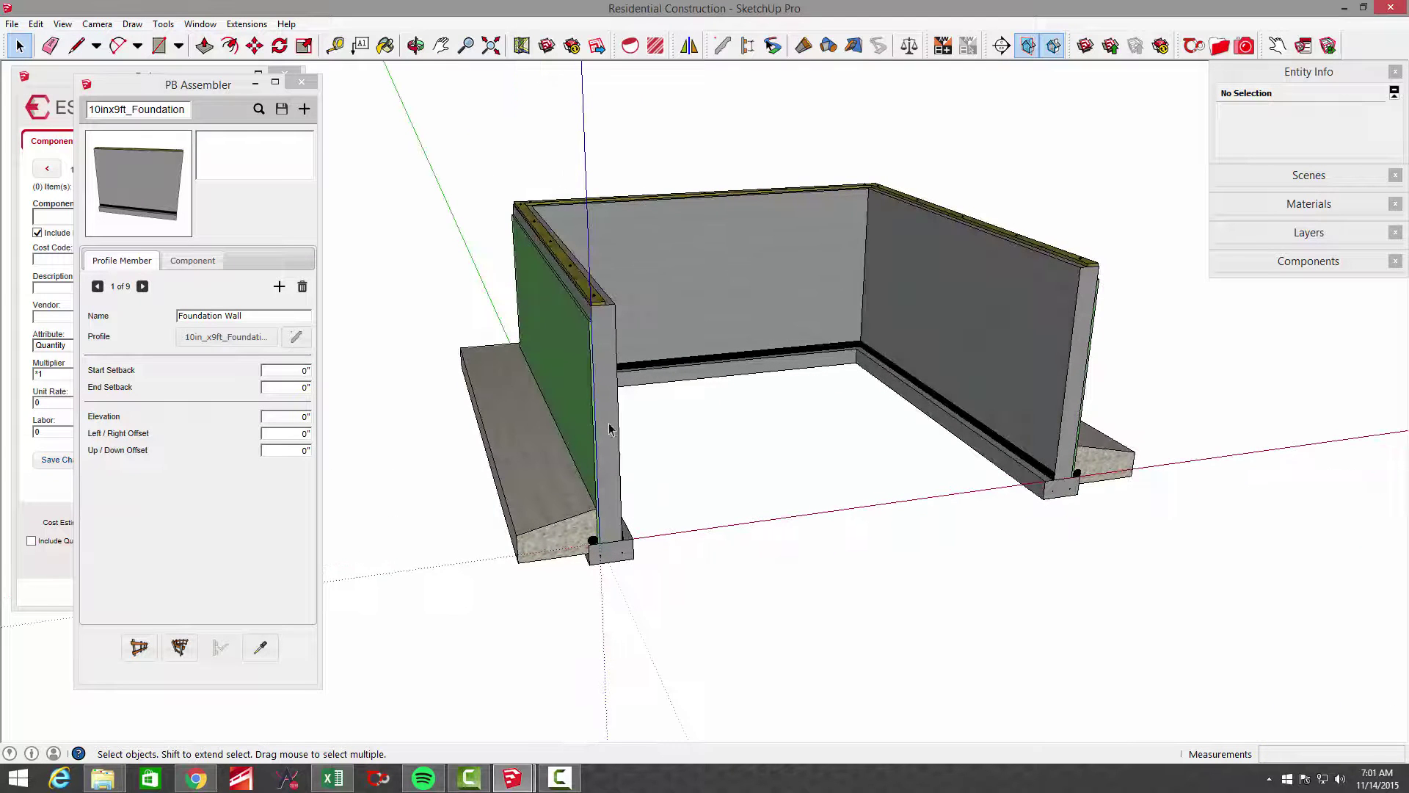
- Select the foundation group and bring the Estimator forward
left_click(1083, 340)
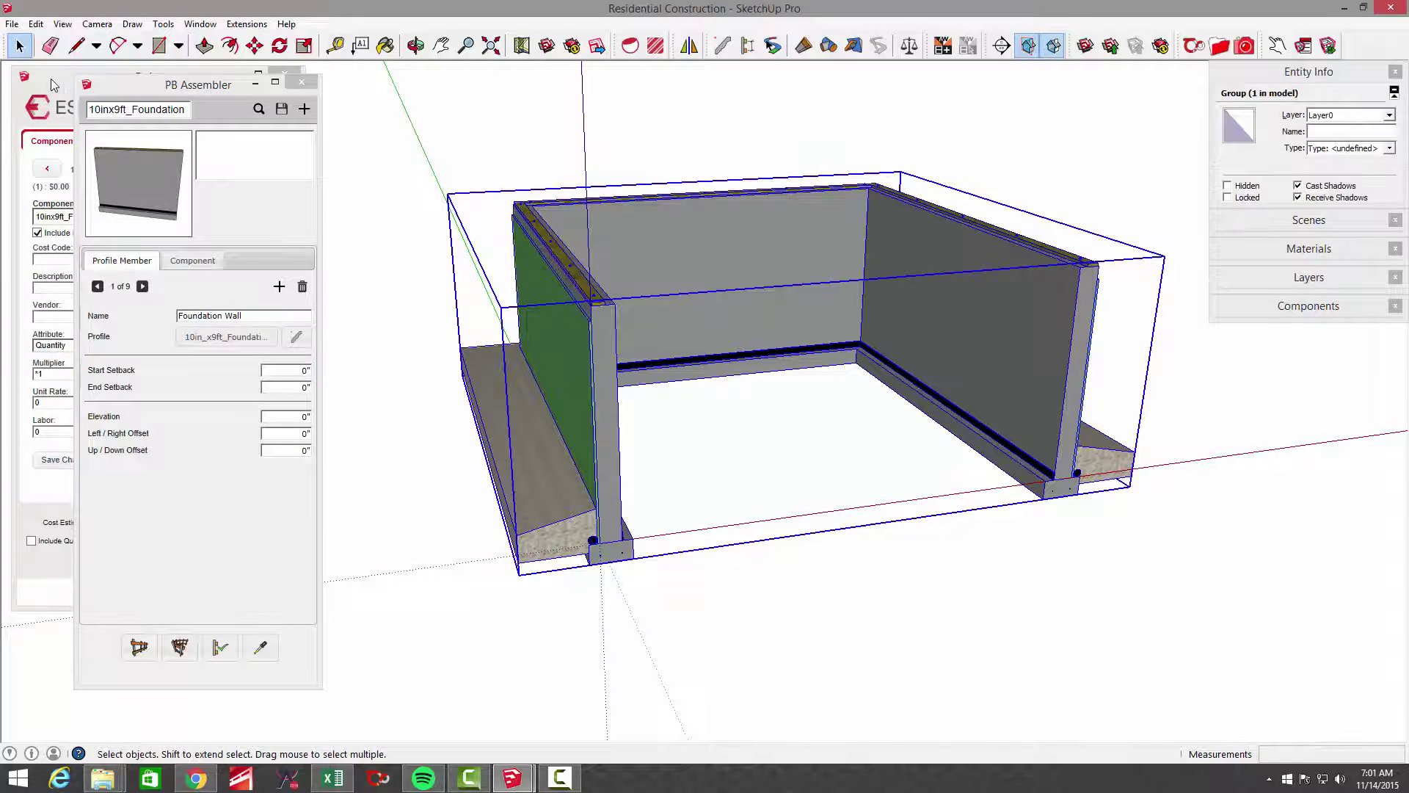
left_click(51, 77)
scroll(499, 378, "up", 2)
scroll(658, 379, "up", 1)
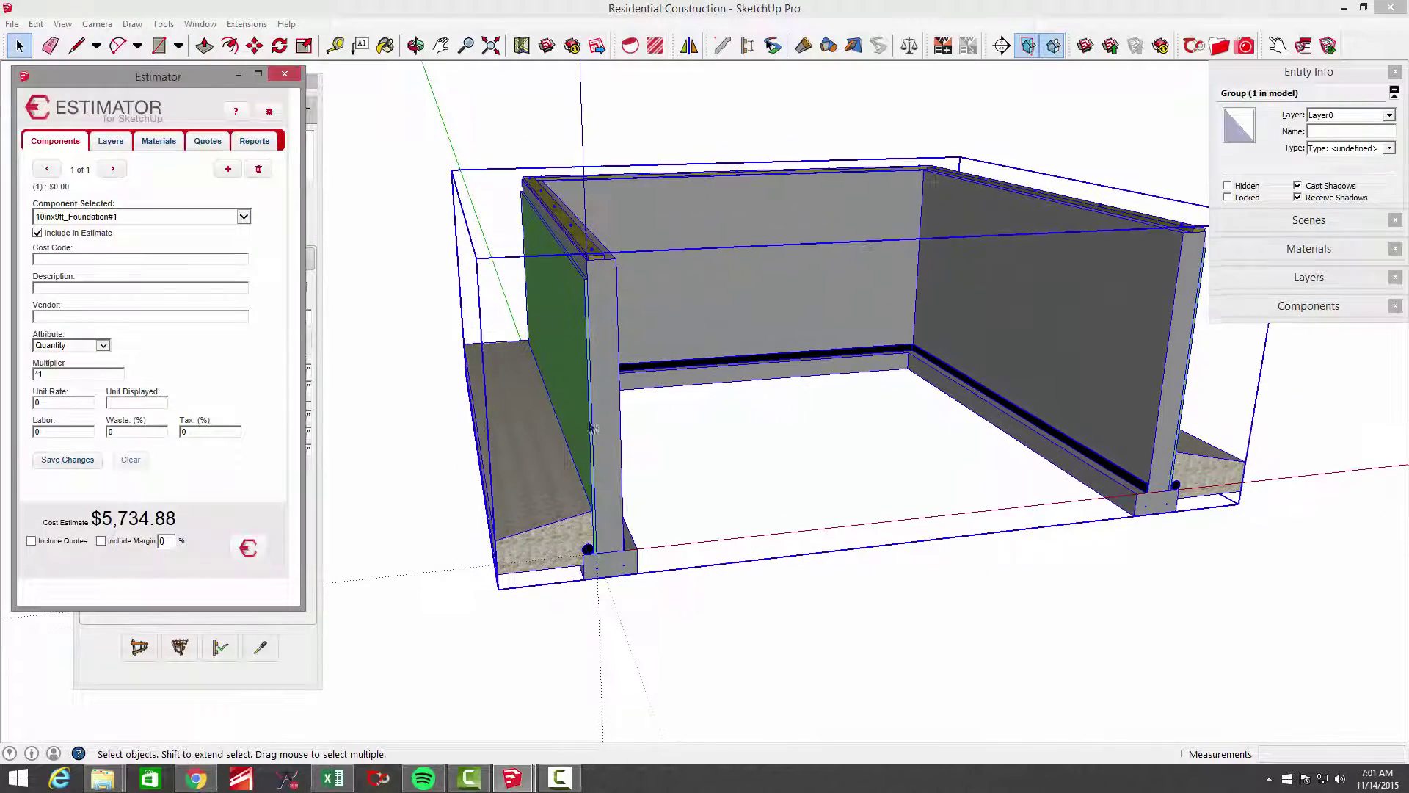
scroll(544, 242, "up", 1)
middle_click_drag(544, 243, 585, 287)
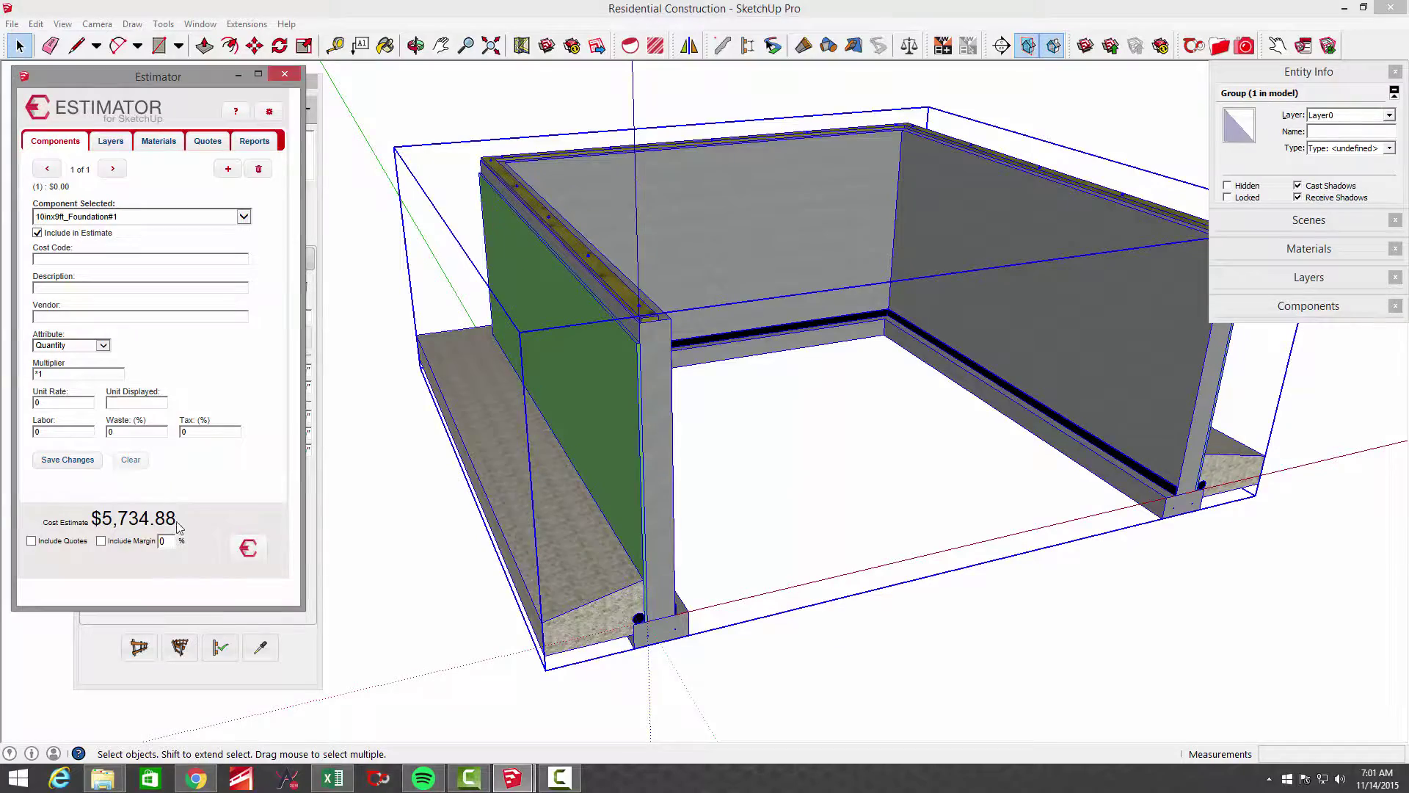
middle_click_drag(362, 537, 297, 529)
scroll(546, 367, "up", 2)
middle_click_drag(541, 377, 835, 479)
- Select a wall inside the group and view the F00_Foundation_10inx9ft layer cost records
double_click(565, 435)
left_click(566, 435)
left_click(109, 143)
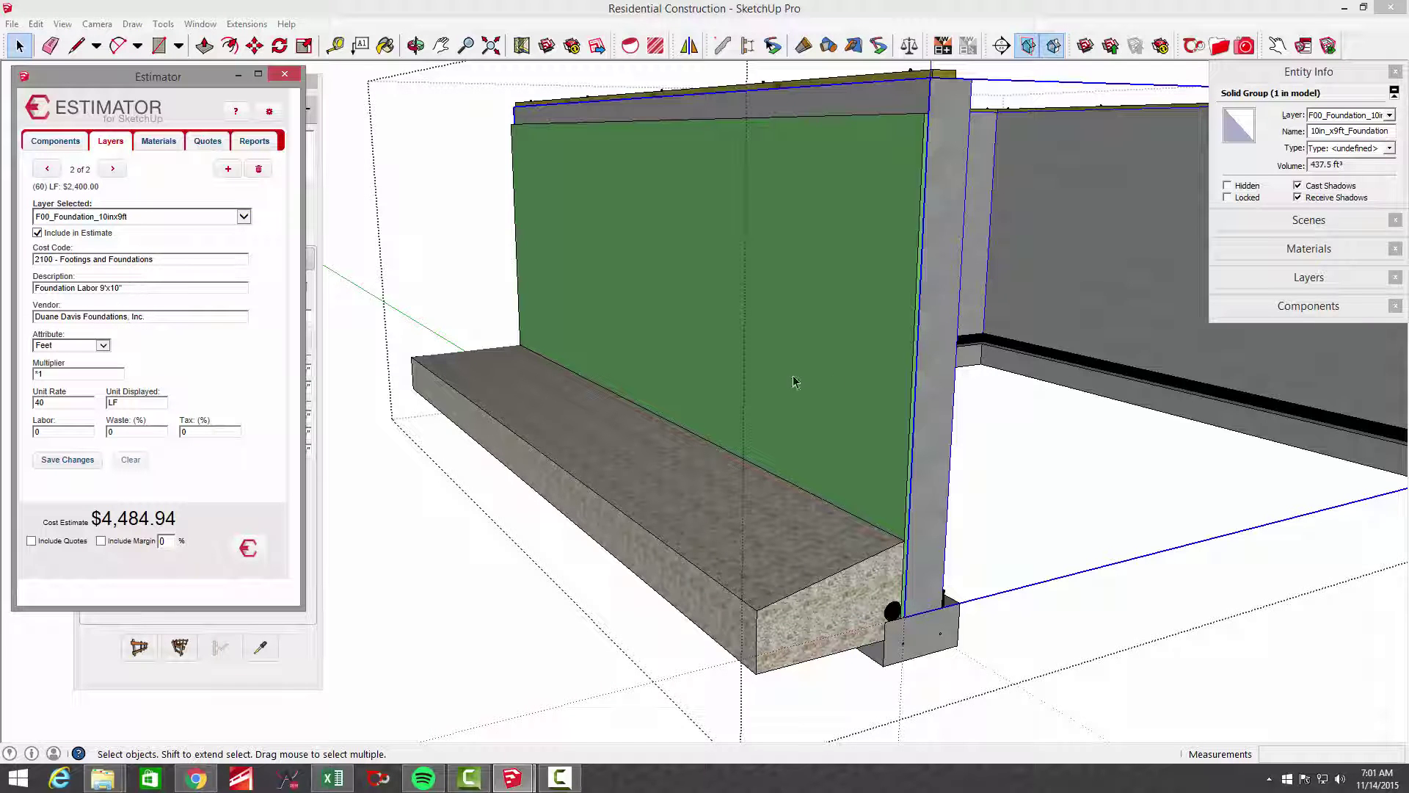
- Step back to the 3000 PSI Concrete FND record at $110 per CY and orbit the walls
left_click(47, 168)
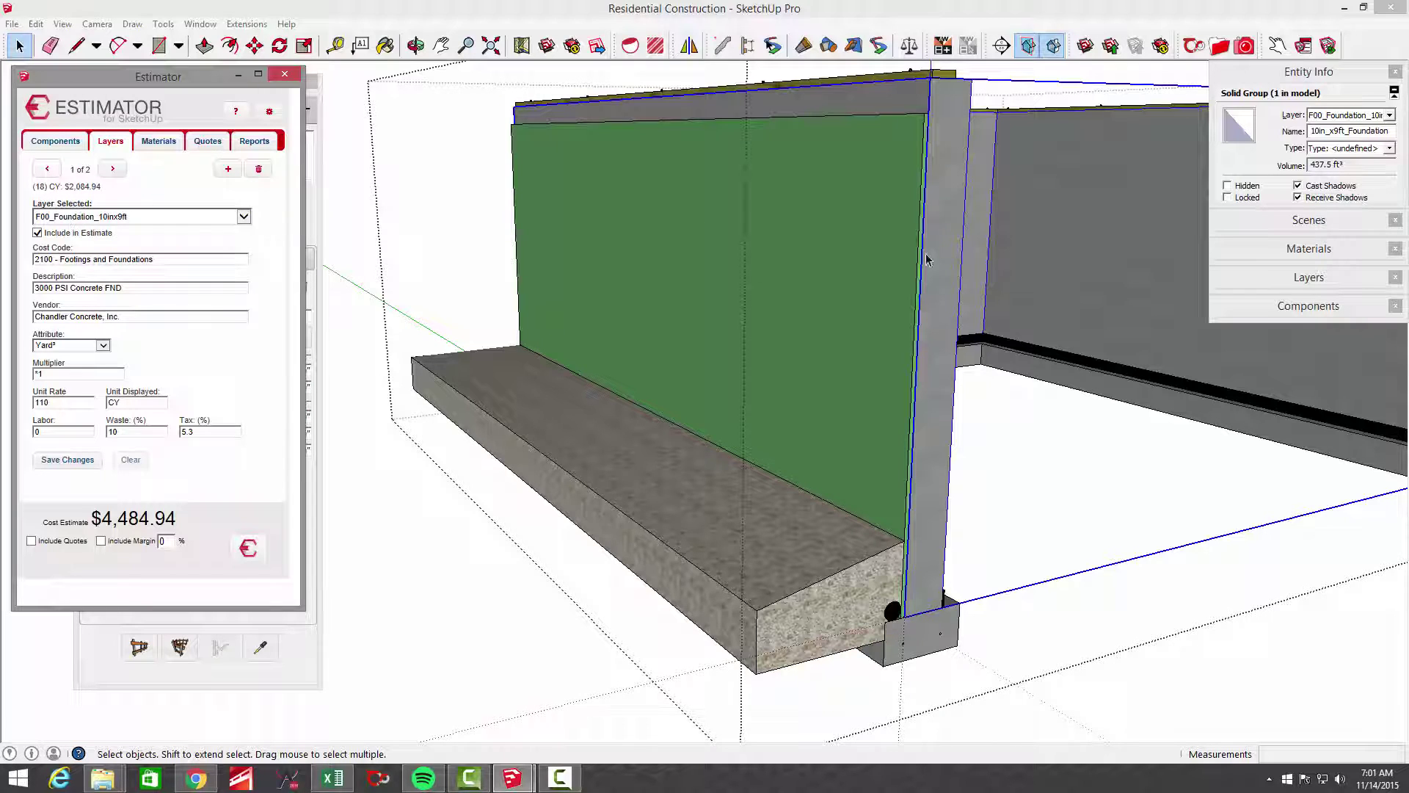
middle_click_drag(949, 269, 887, 235)
scroll(887, 236, "down", 3)
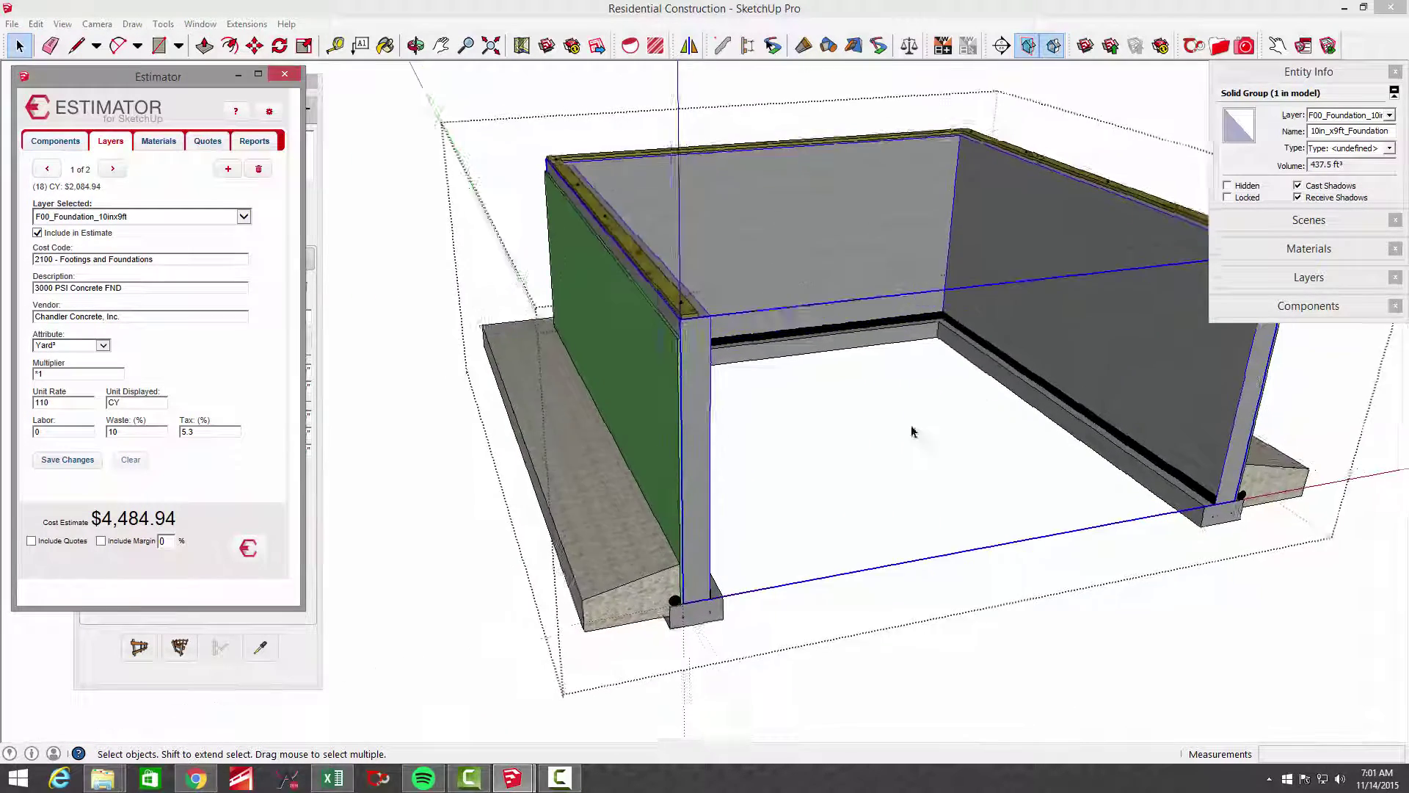
middle_click_drag(912, 431, 891, 389)
mouse_move(763, 615)
middle_mouse_down()
mouse_move(792, 634)
mouse_move(738, 660)
mouse_move(726, 648)
mouse_move(764, 644)
mouse_move(842, 671)
mouse_move(738, 516)
mouse_move(736, 565)
middle_mouse_up()
scroll(692, 566, "up", 2)
scroll(663, 361, "up", 4)
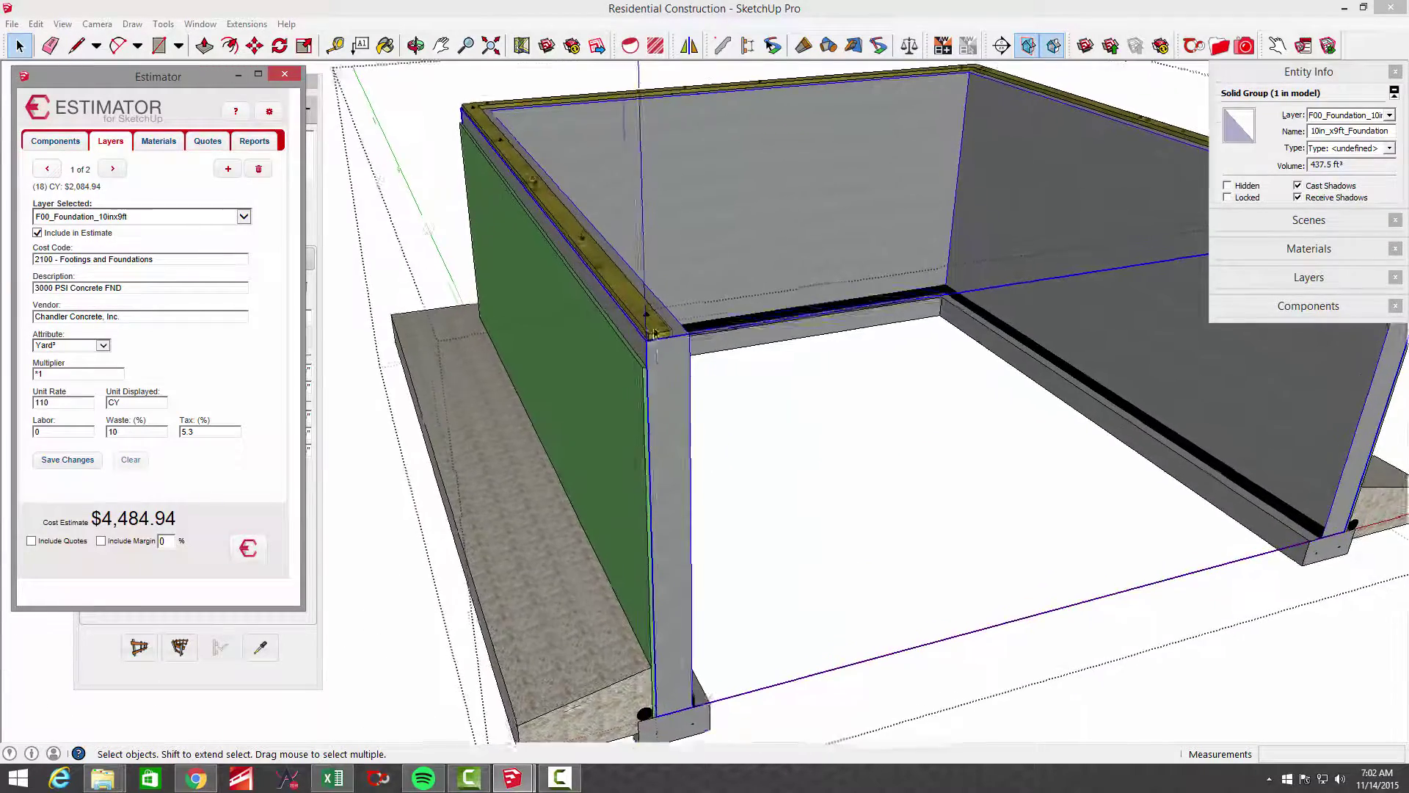
scroll(650, 327, "up", 3)
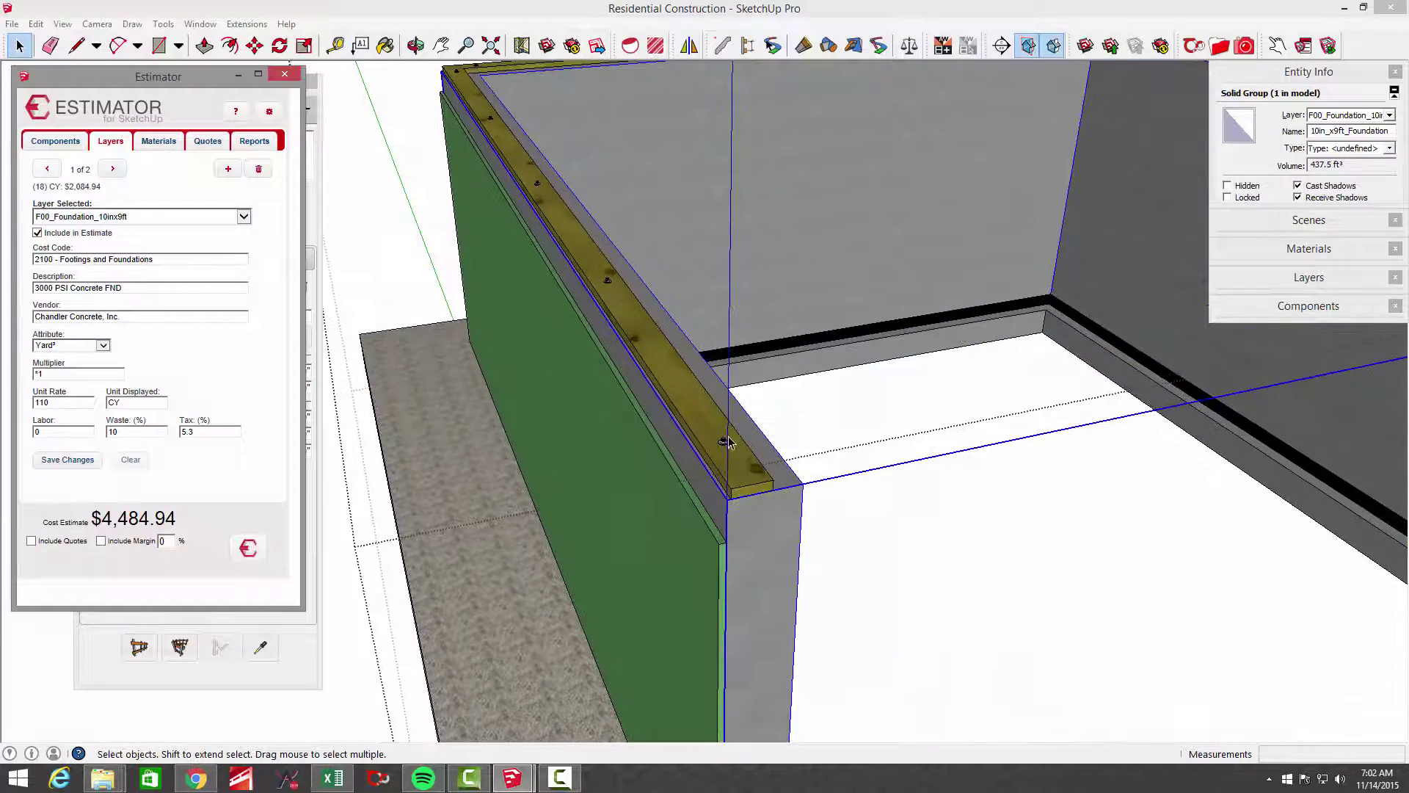
- Inspect the foundation from a frontal view, then clear the selection
left_click(908, 526)
scroll(959, 585, "down", 8)
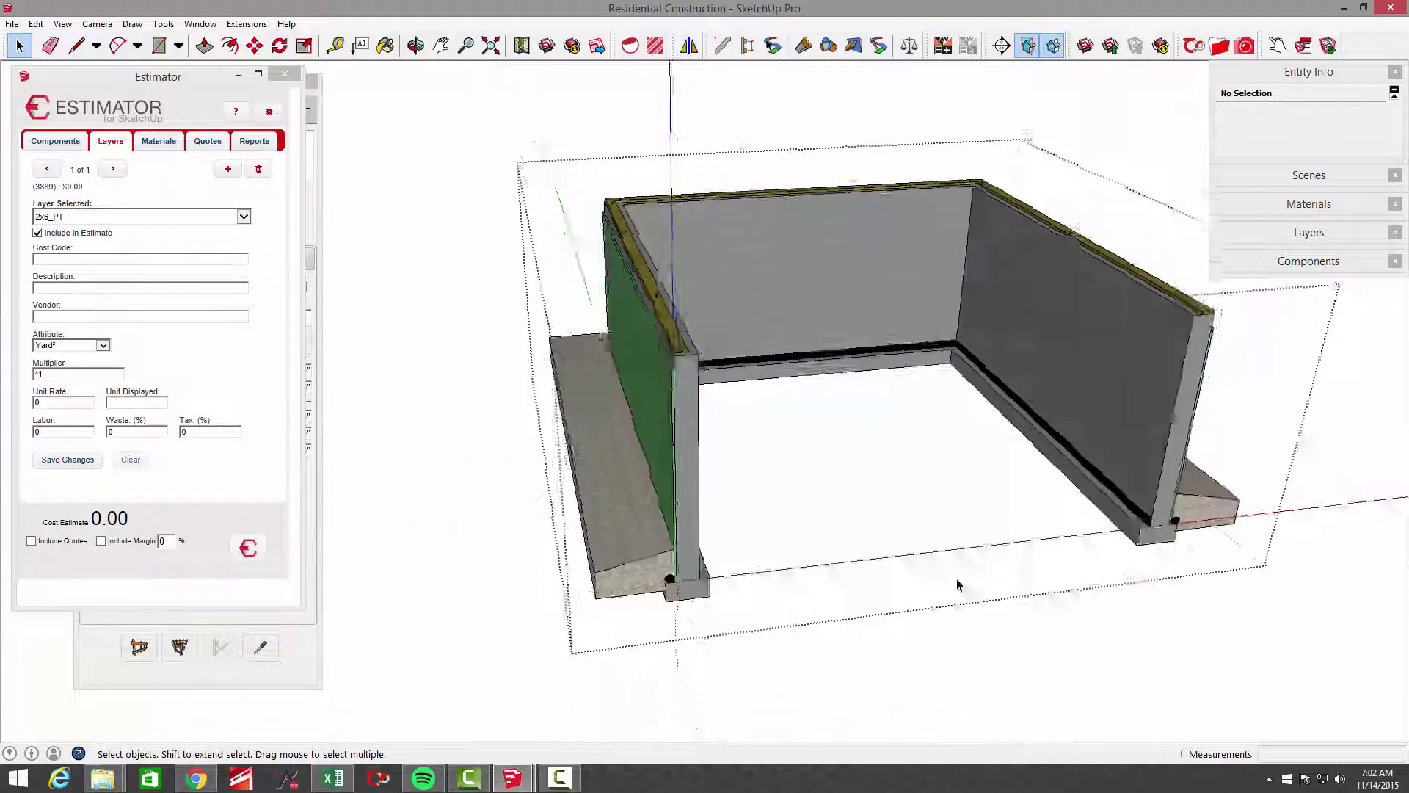
middle_click_drag(1042, 441, 928, 454)
left_click(928, 453)
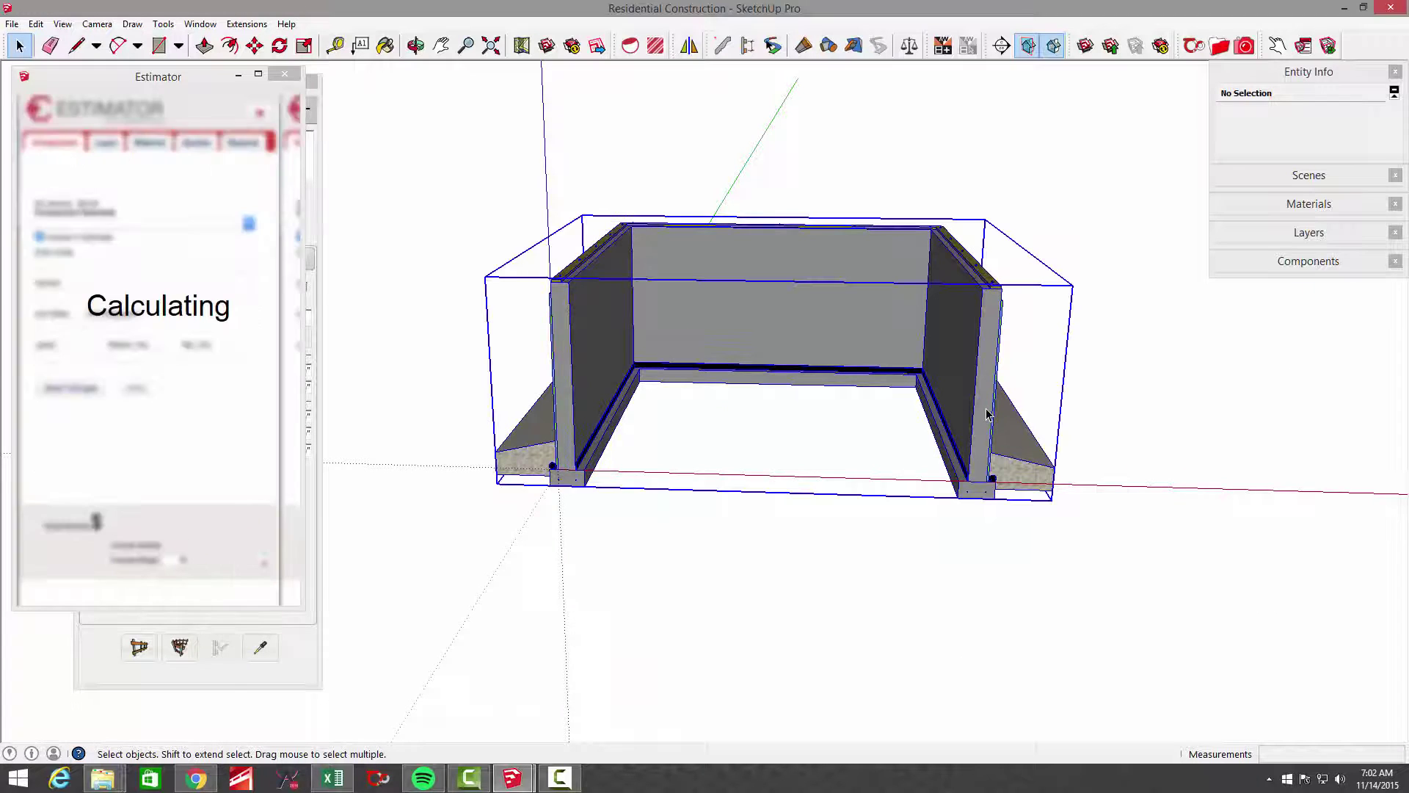
scroll(1033, 568, "up", 1)
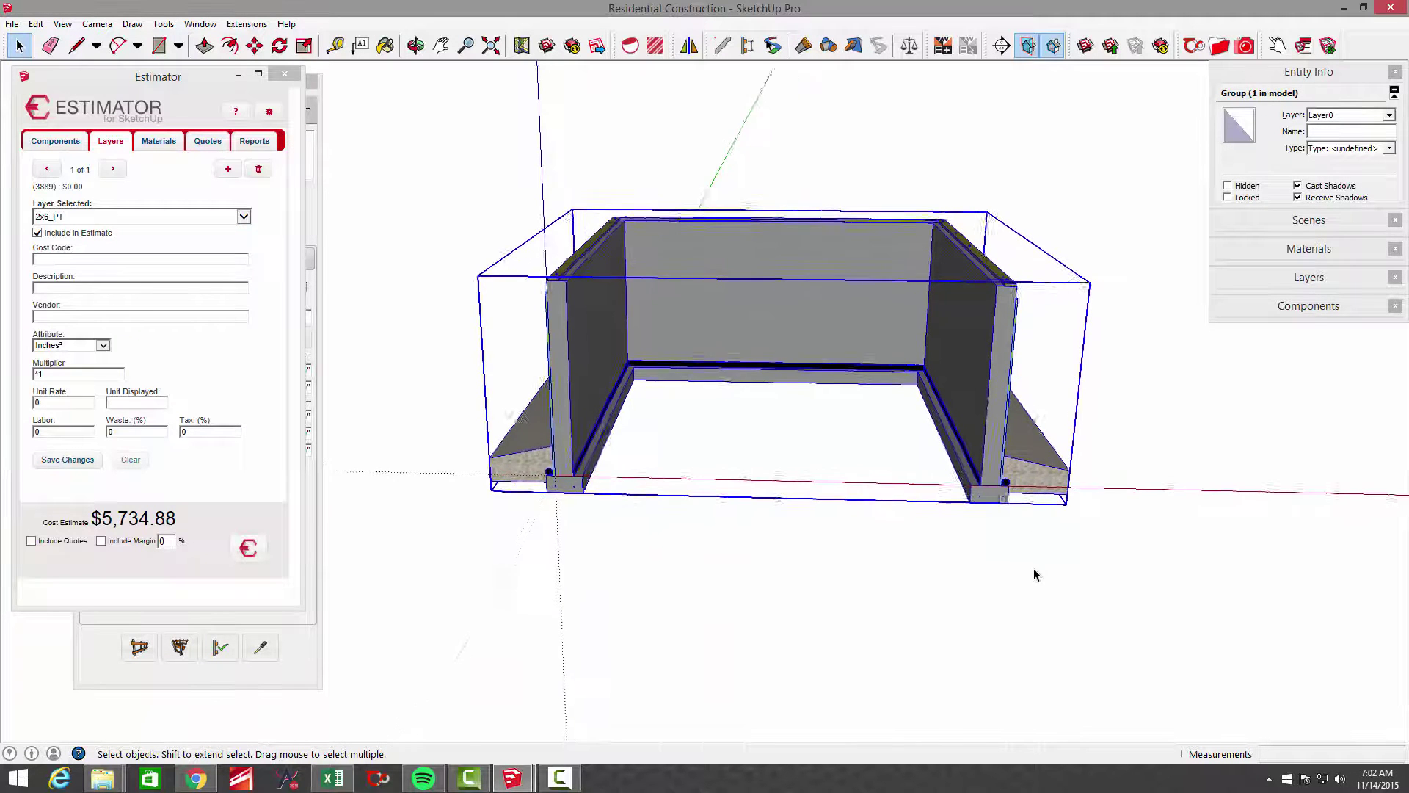
left_click(1032, 573)
scroll(1031, 574, "up", 3)
scroll(1174, 411, "up", 1)
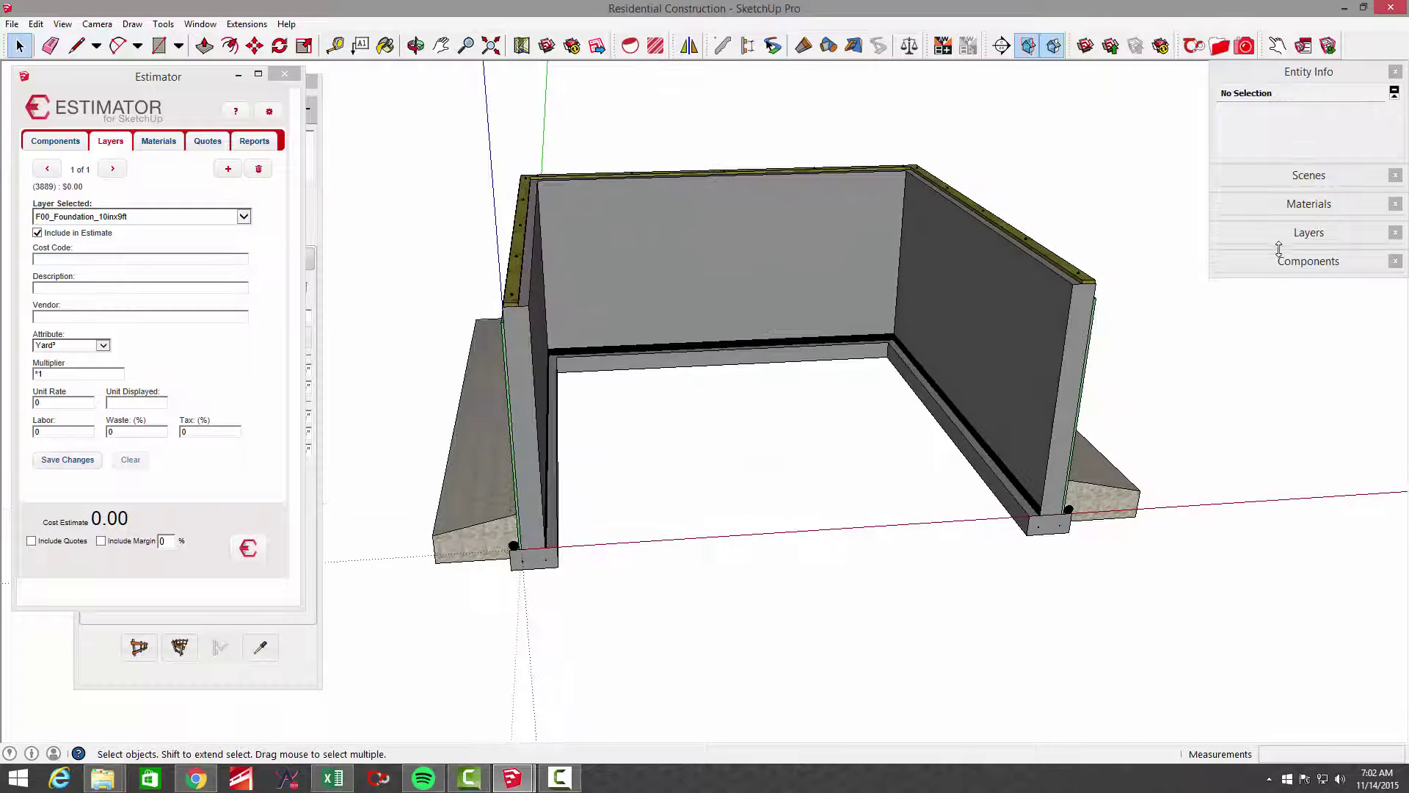
scroll(1101, 368, "up", 3)
scroll(983, 529, "up", 1)
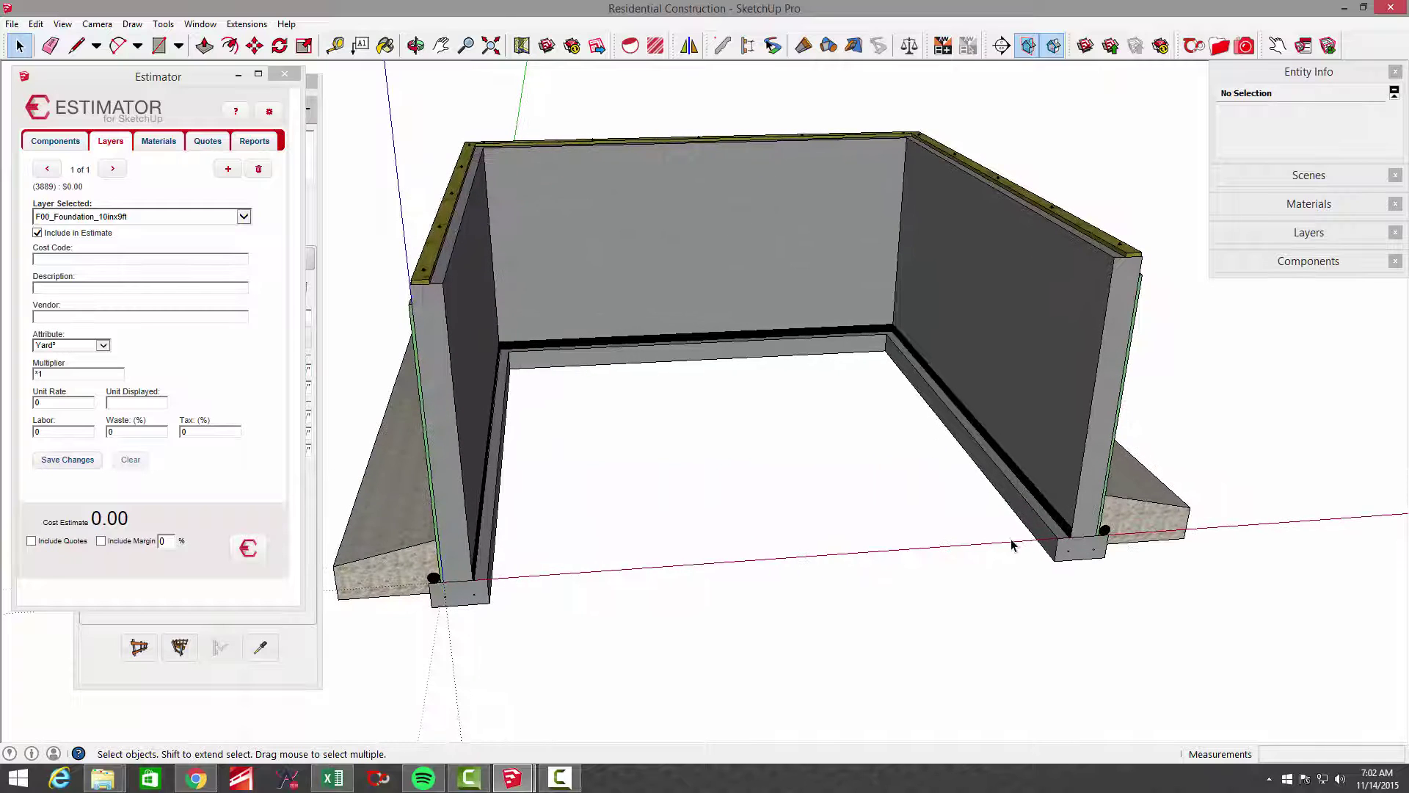
- Draw a rectangle across the basement floor between the foundation walls
key("r")
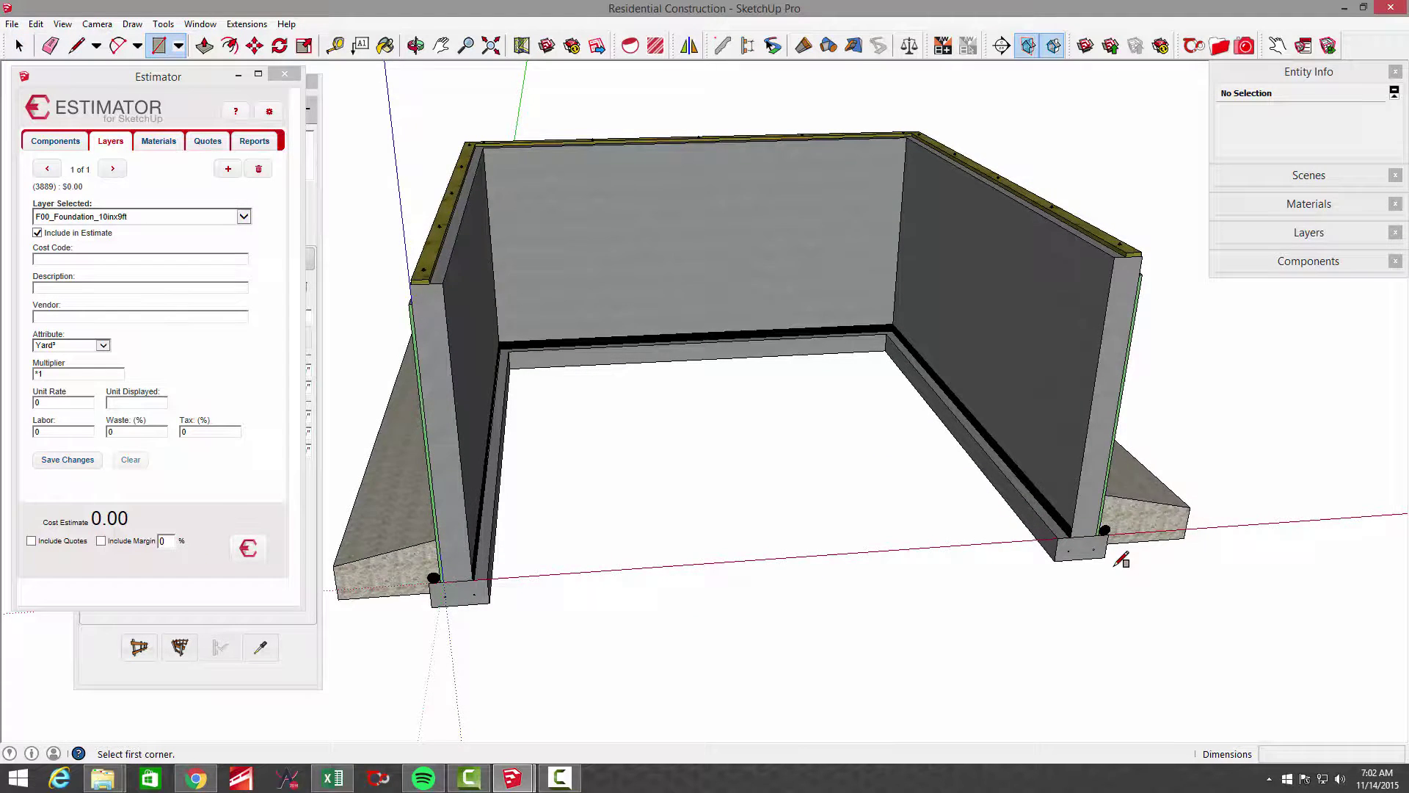
scroll(1116, 560, "up", 4)
scroll(1042, 581, "up", 3)
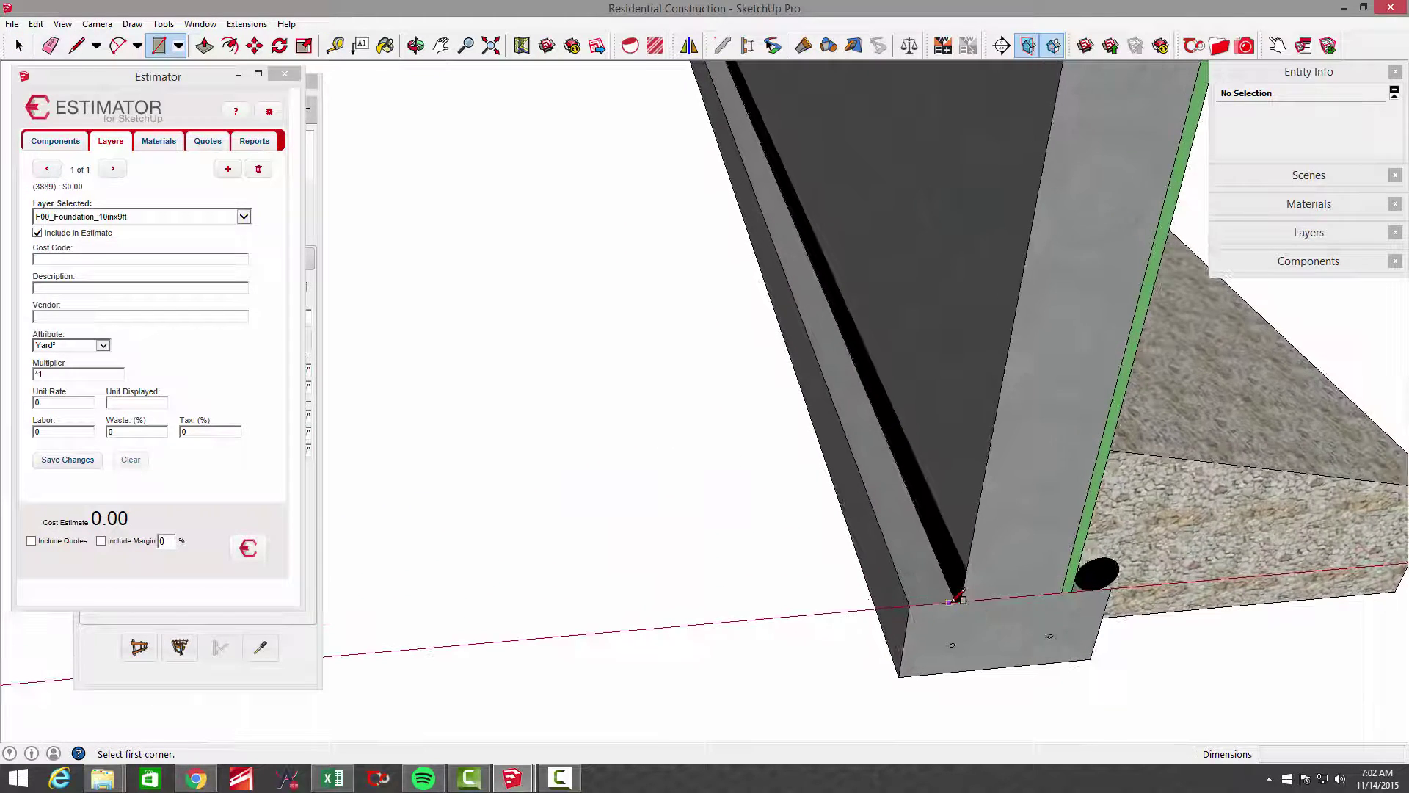
left_click(954, 587)
scroll(932, 580, "up", 3)
scroll(907, 559, "down", 5)
scroll(626, 330, "up", 6)
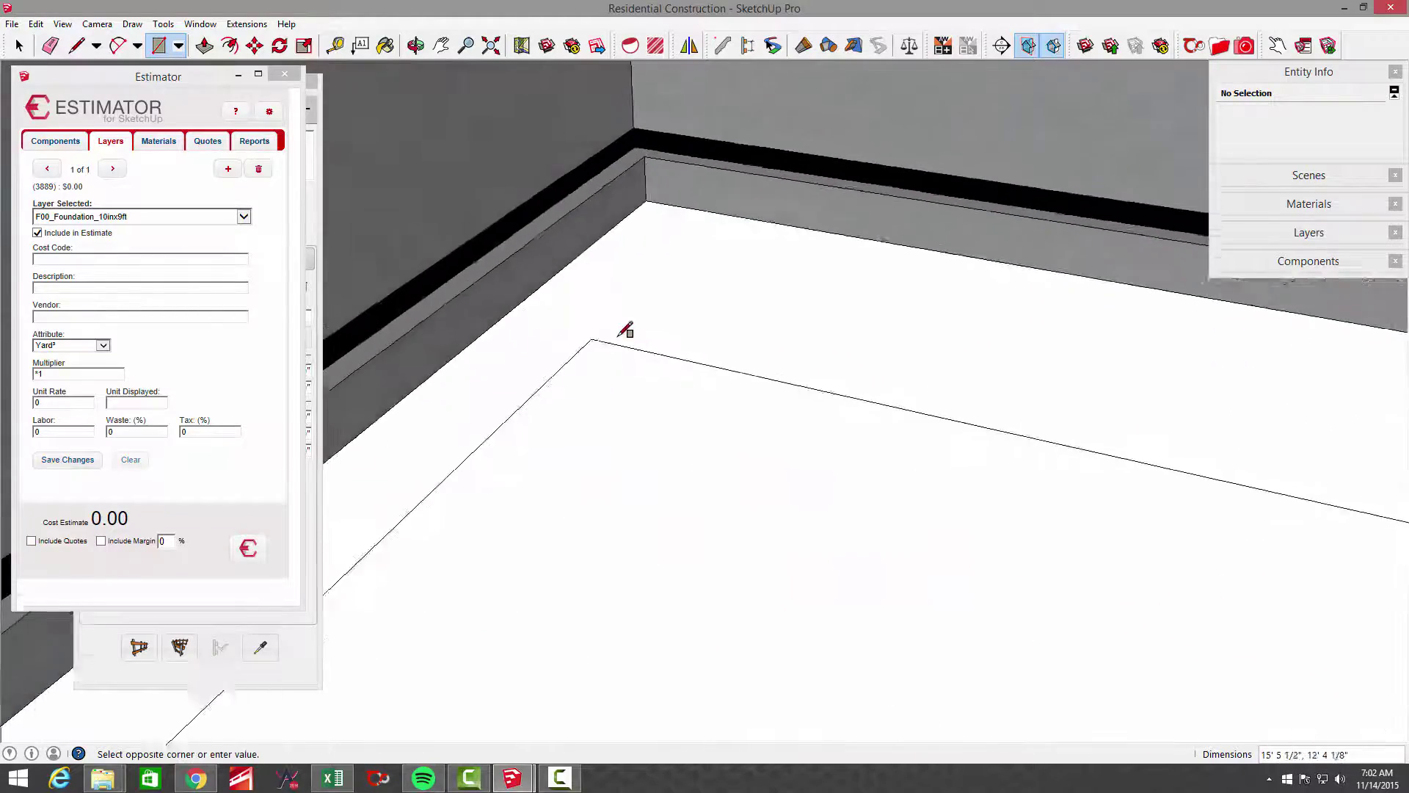
left_click(734, 300)
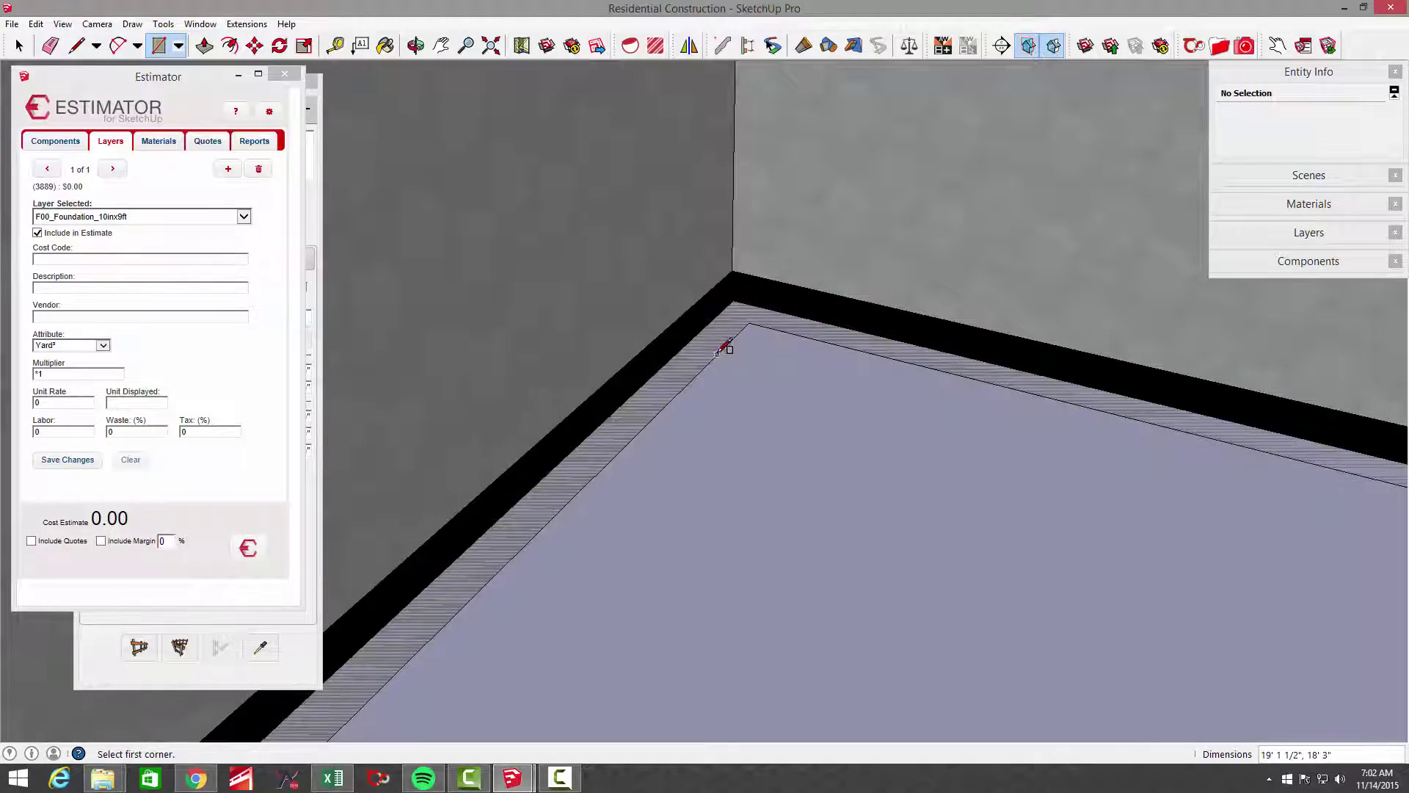
- Push/Pull the floor face 4" into a slab and select the whole slab
key("p")
left_click(637, 372)
type("4")
key("Return")
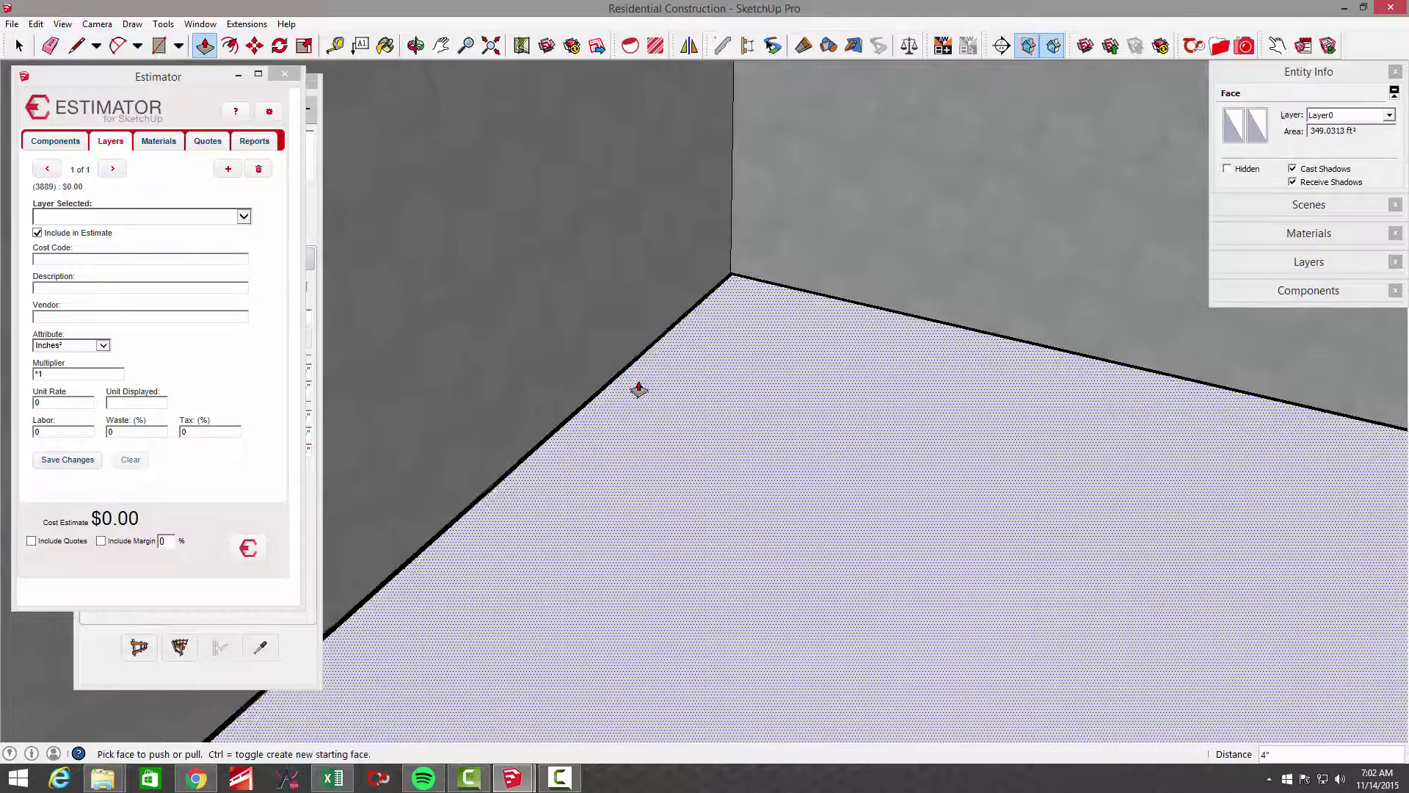
scroll(639, 393, "down", 5)
scroll(648, 409, "down", 3)
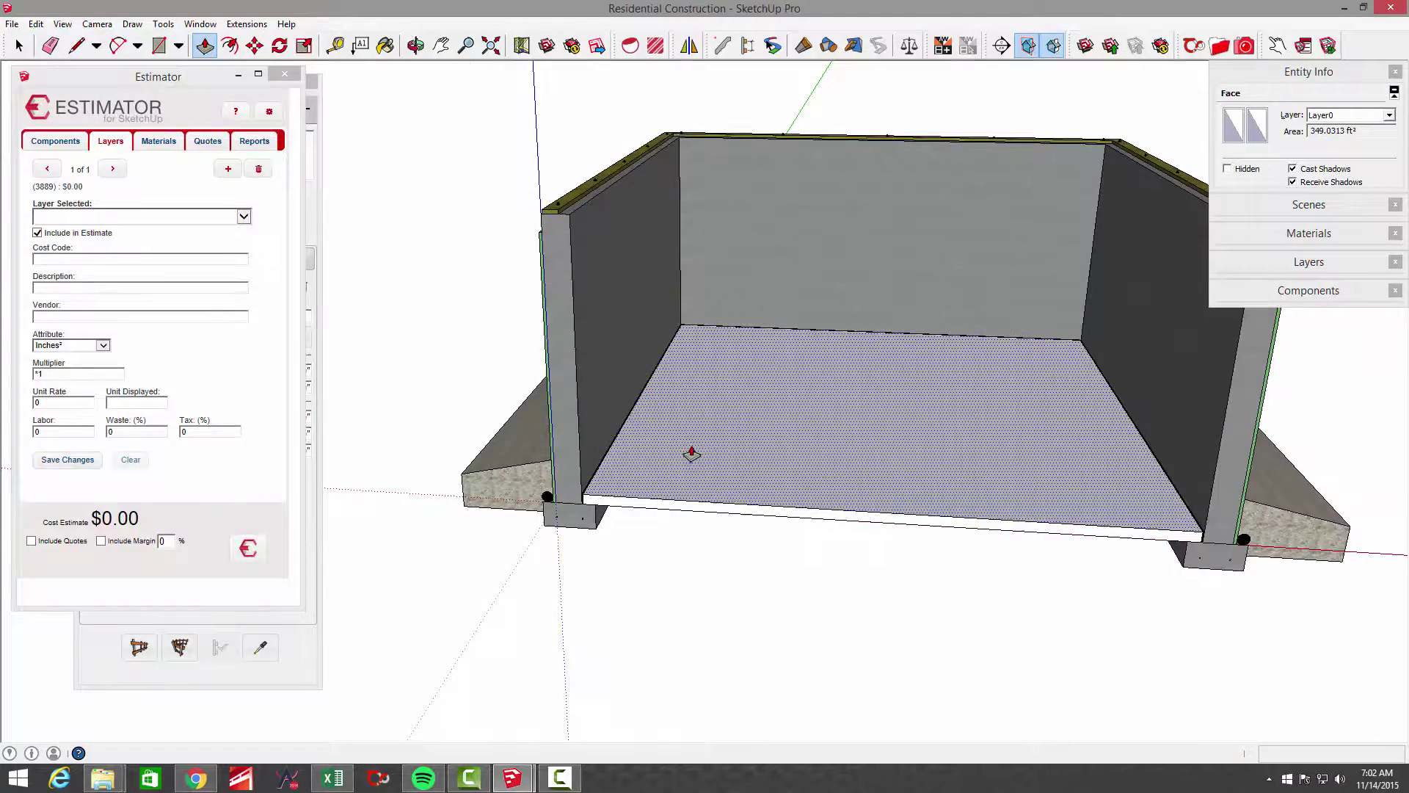
key("space")
triple_click(695, 450)
- Paint the slab Concrete and save it as the component slab_bsmt (116.3437 ft³)
key("b")
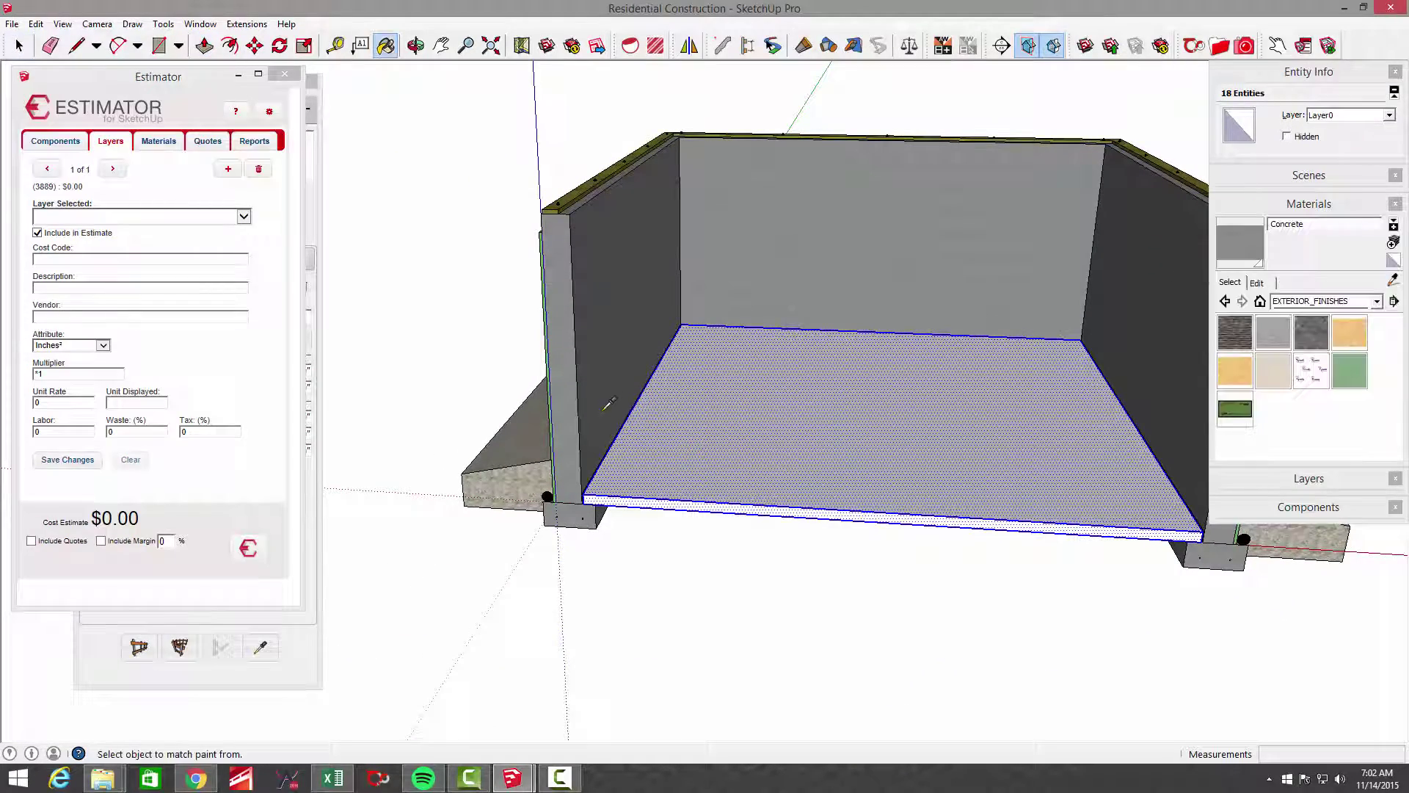
left_click(719, 429)
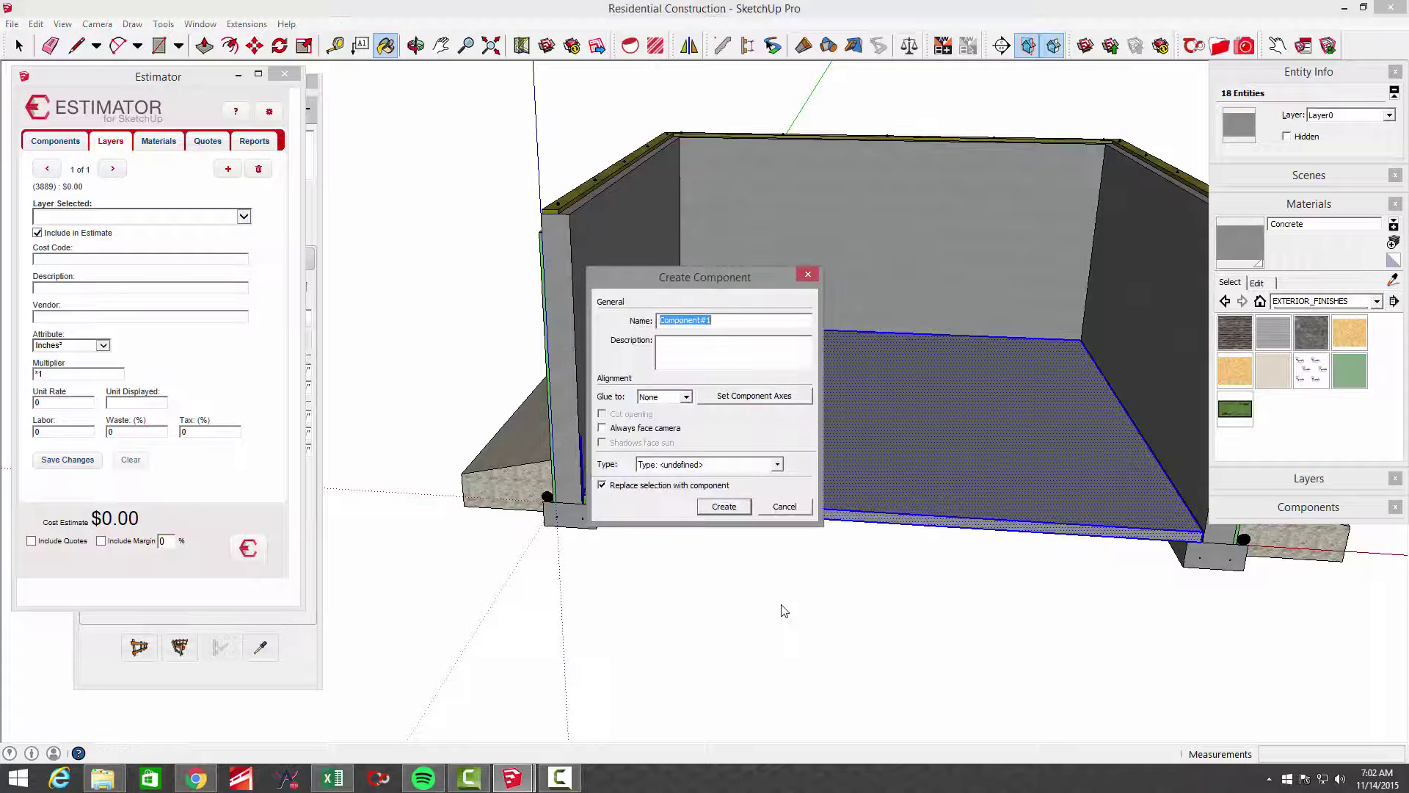
type("slab_bsmt")
left_click(723, 506)
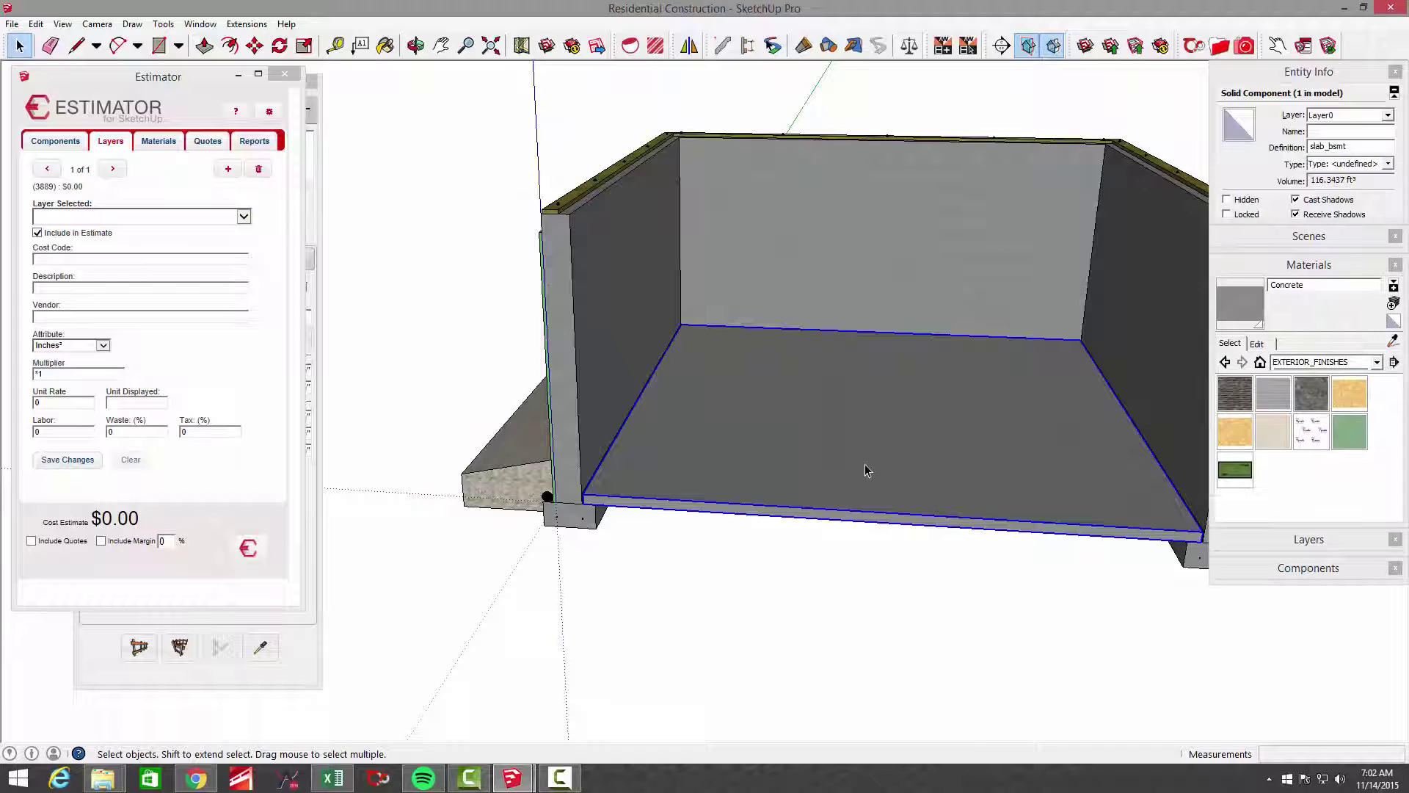
- Move slab_bsmt onto layer F00_Basement Slab, bringing the estimate to $1,220.98
left_click(1356, 116)
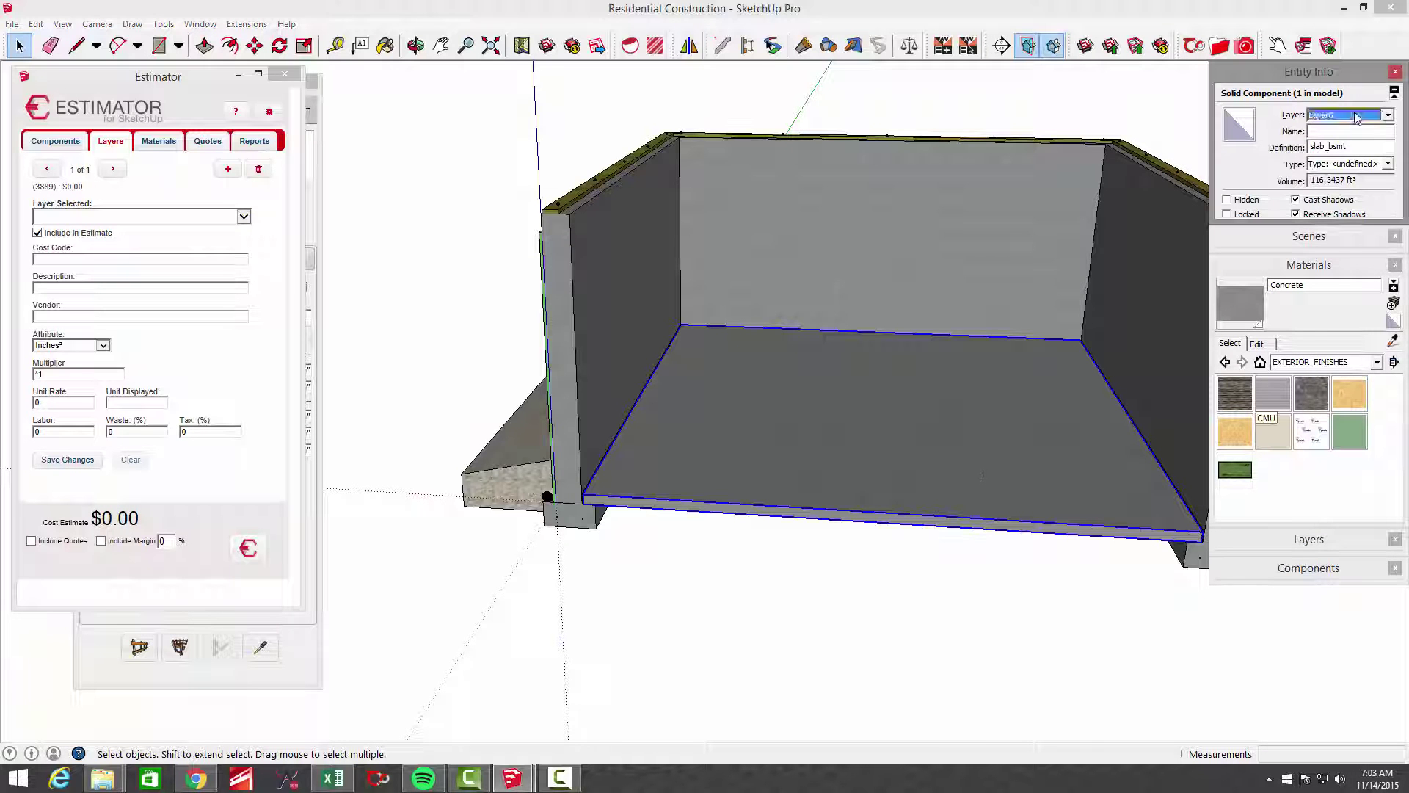
left_click(1356, 116)
scroll(1365, 273, "down", 5)
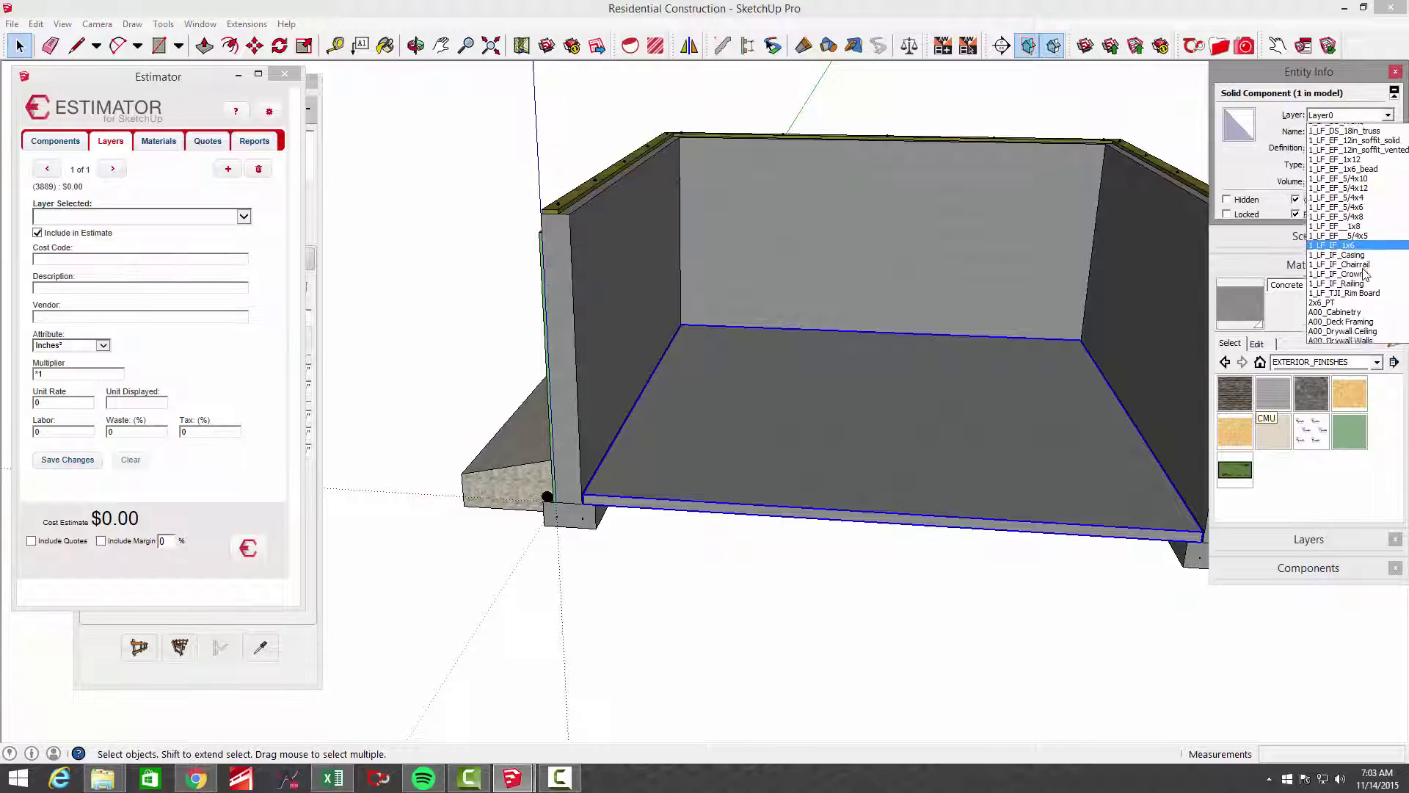
scroll(1365, 274, "down", 15)
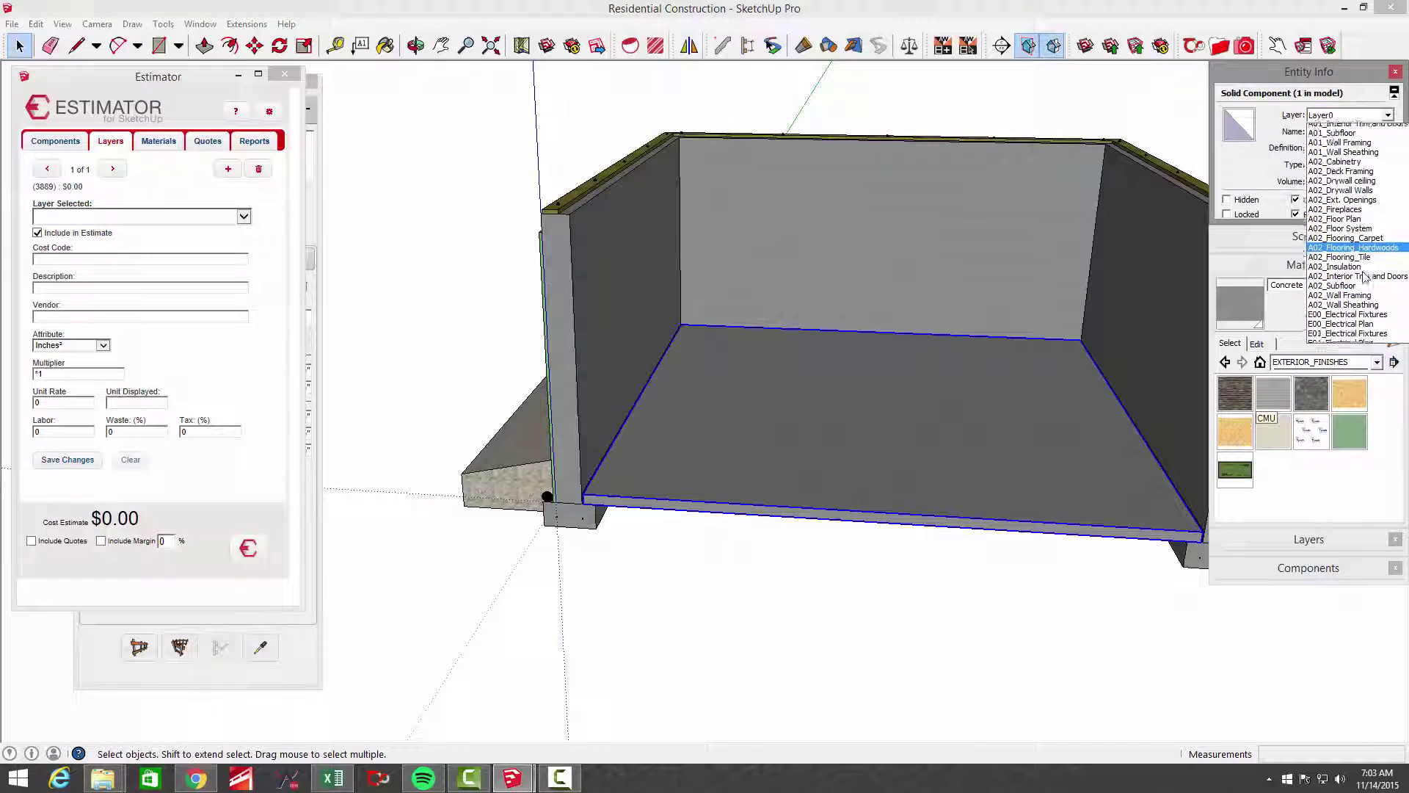
scroll(1365, 276, "down", 7)
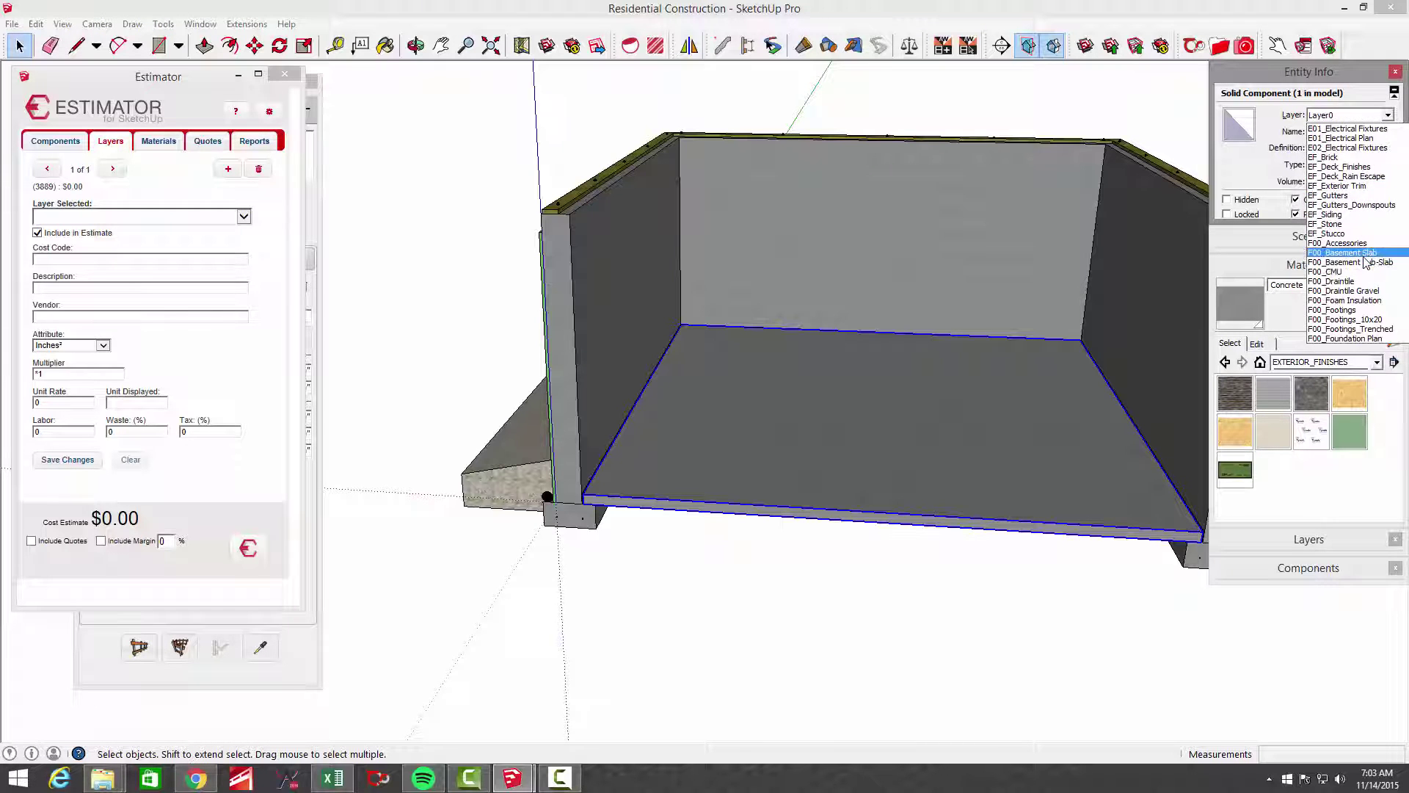
left_click(1364, 253)
middle_click_drag(830, 449, 775, 489)
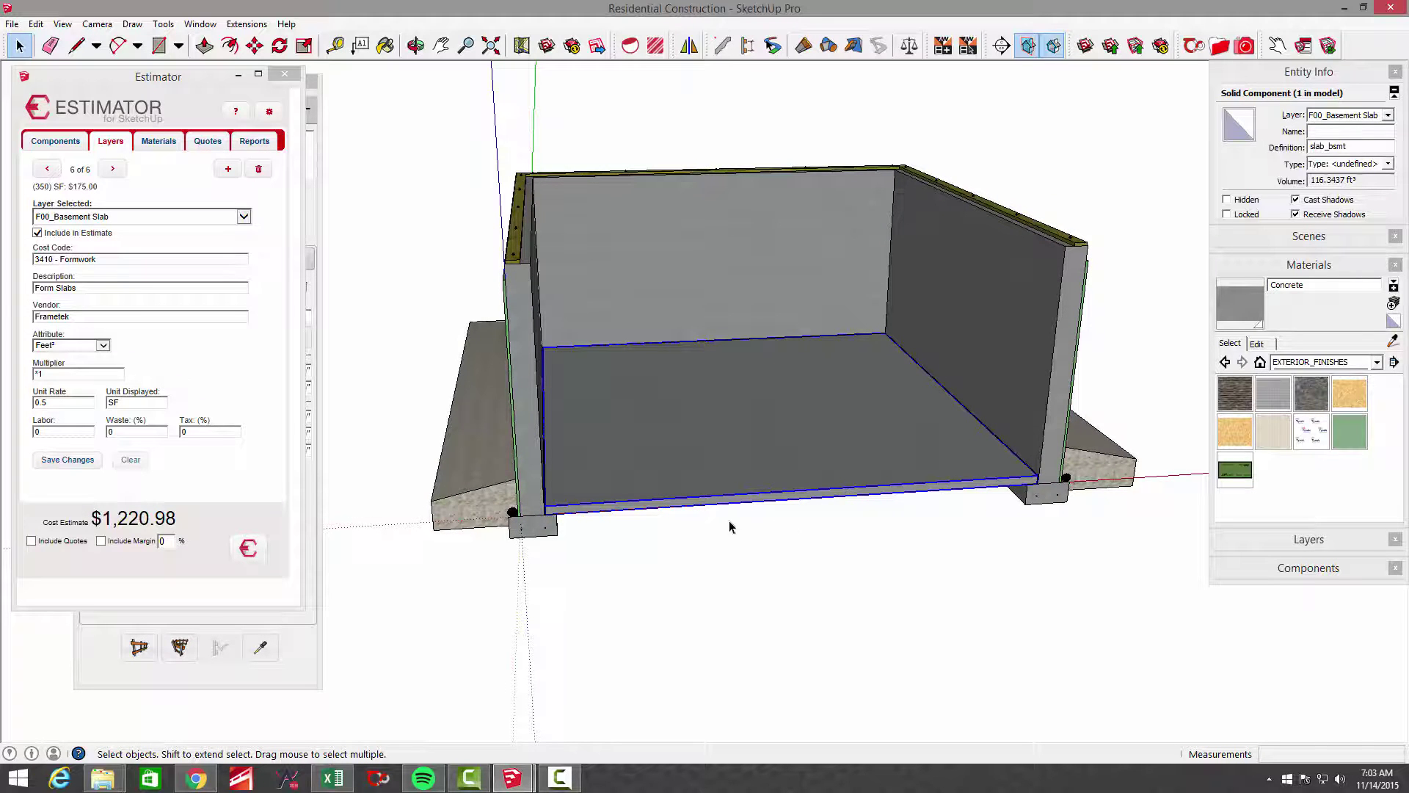
- Include F00_Basement Slab in the estimate and step back through its six records to Labor
left_click(38, 232)
left_click(48, 170)
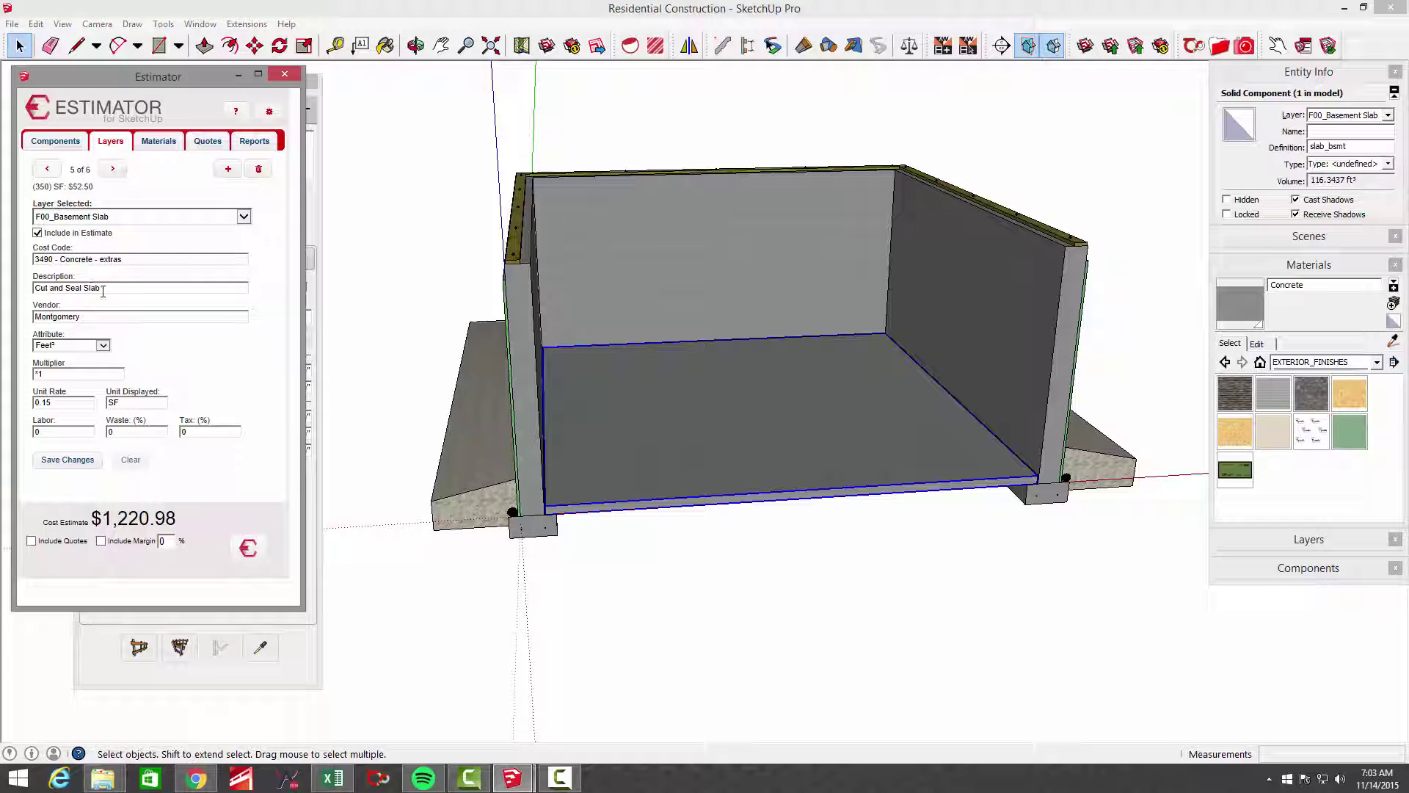
left_click(47, 170)
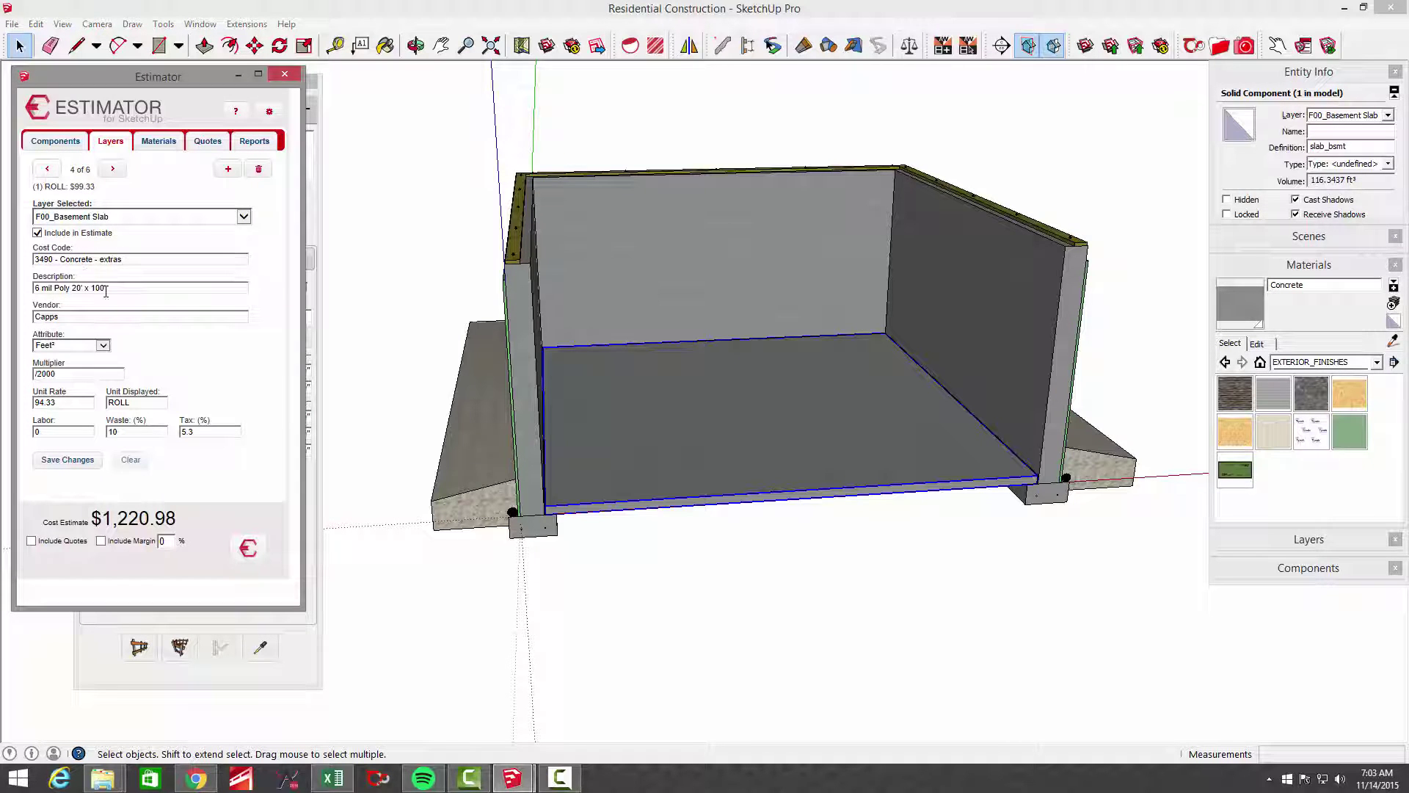
left_click(47, 171)
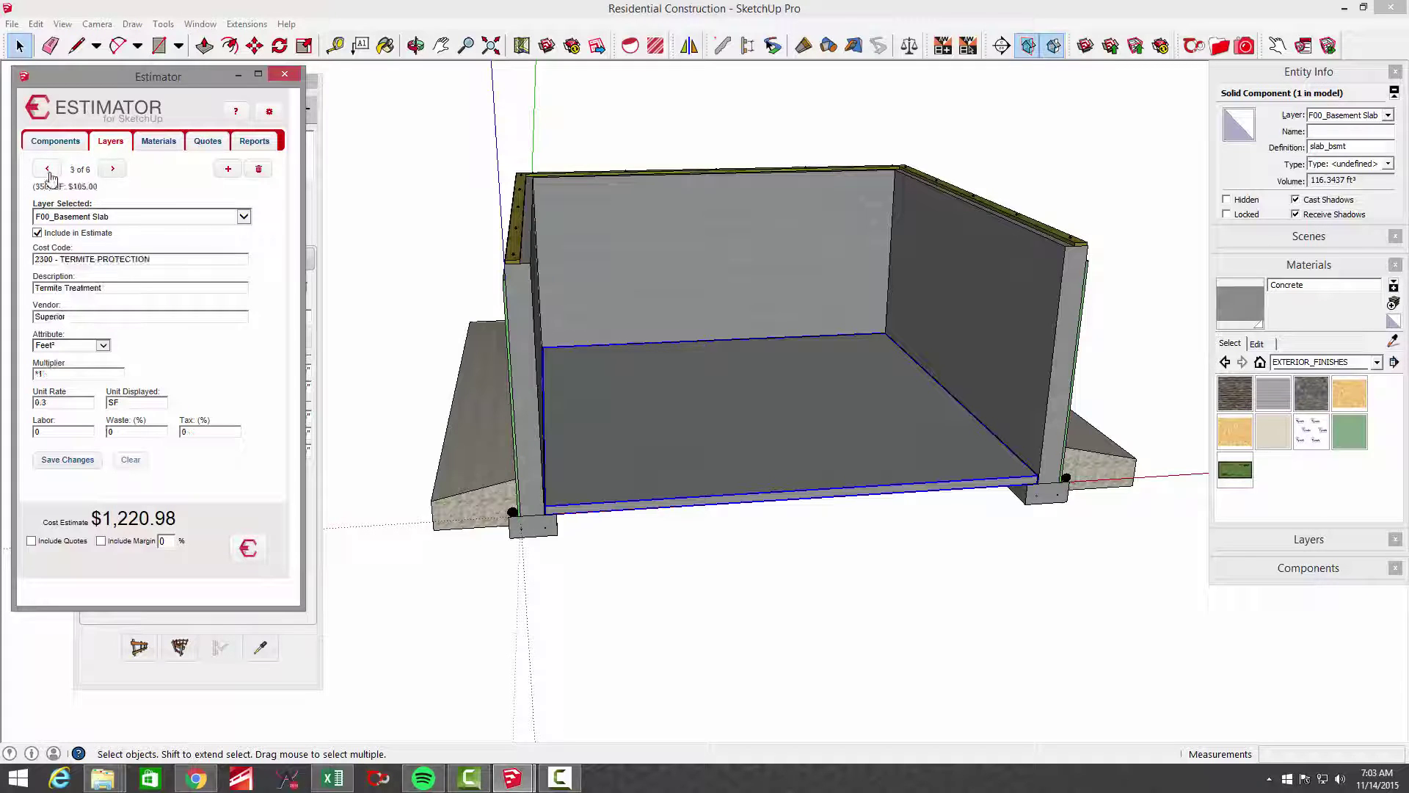
left_click(47, 168)
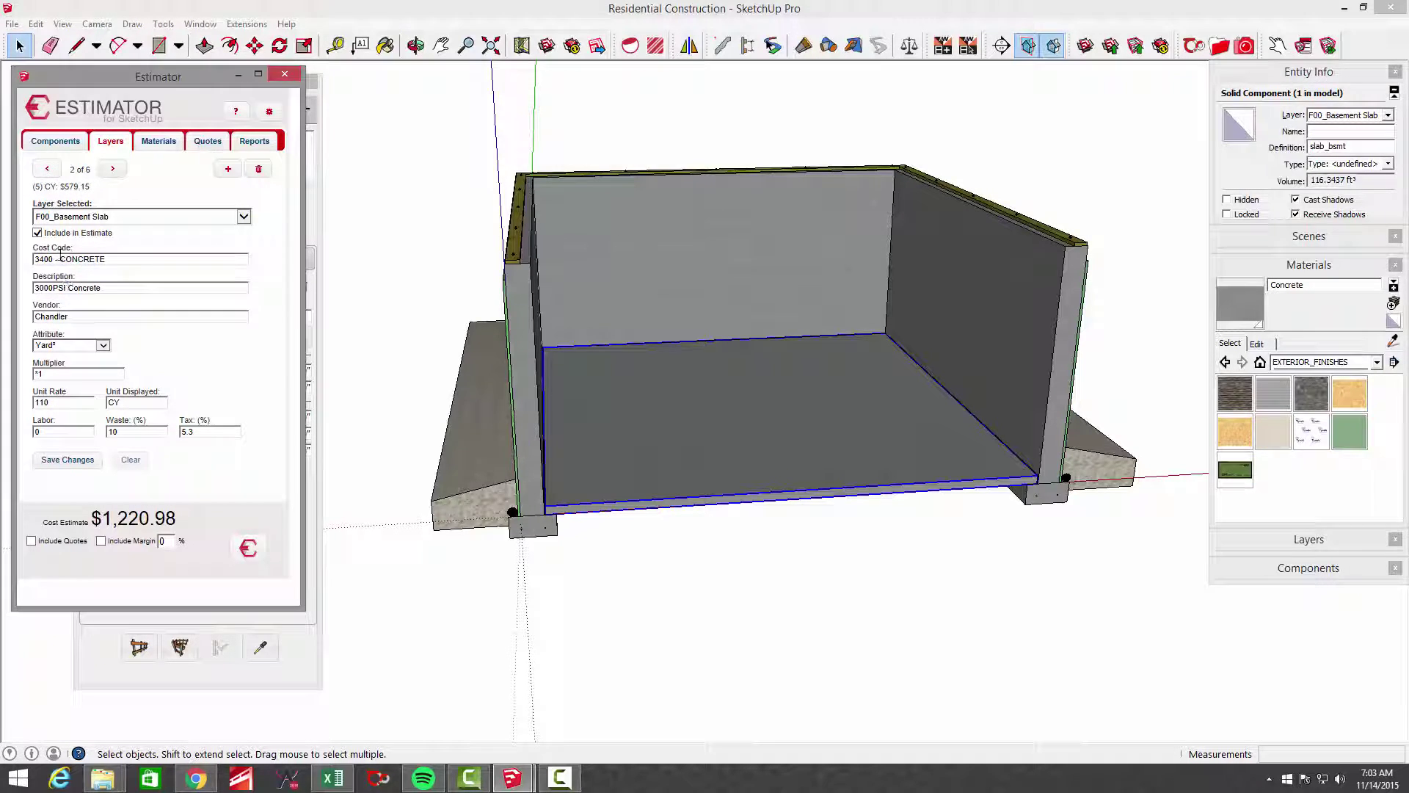
left_click(47, 170)
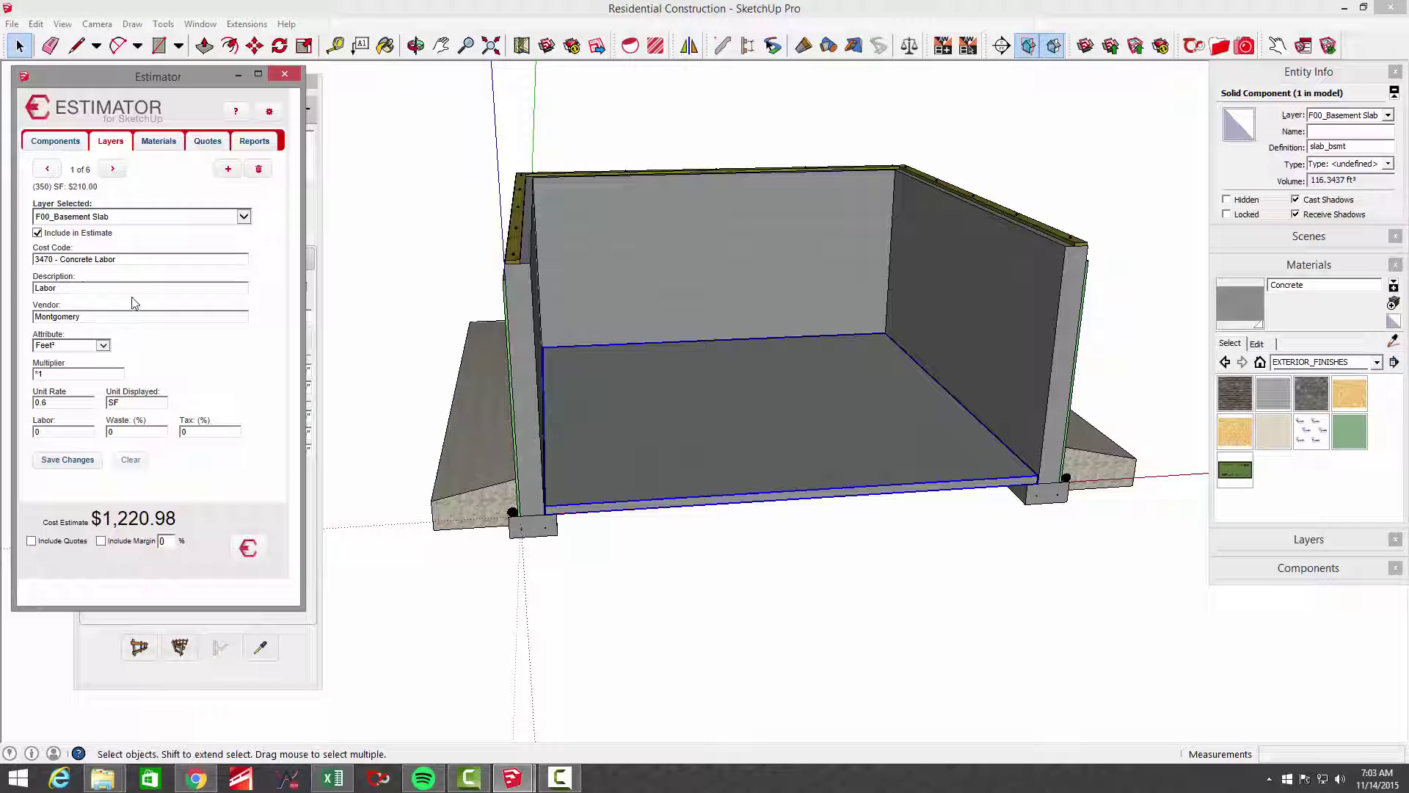
left_click(764, 578)
middle_click_drag(764, 578, 945, 515)
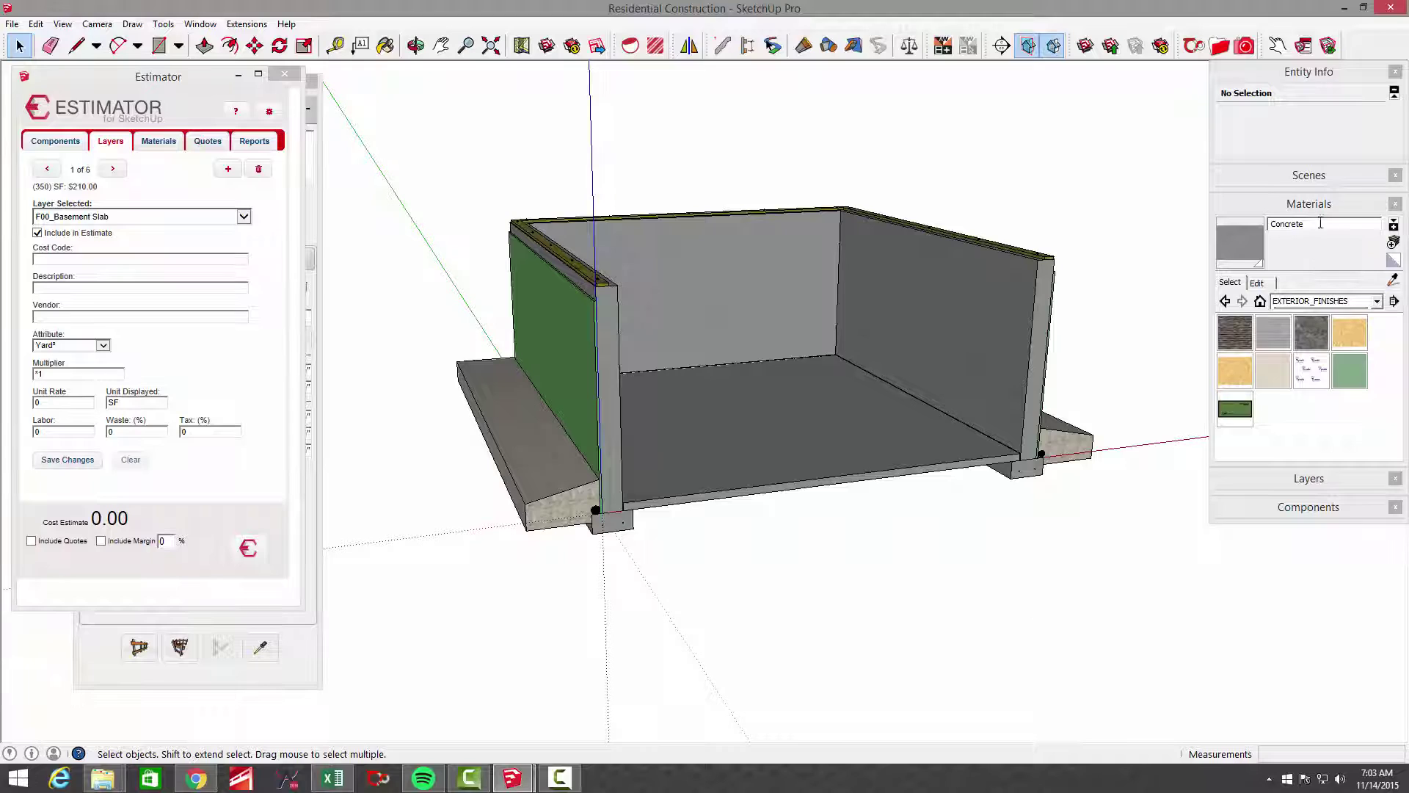
- Inside the green wall group, paint the exterior wall faces with Waterproofing
middle_click_drag(1320, 223, 584, 440)
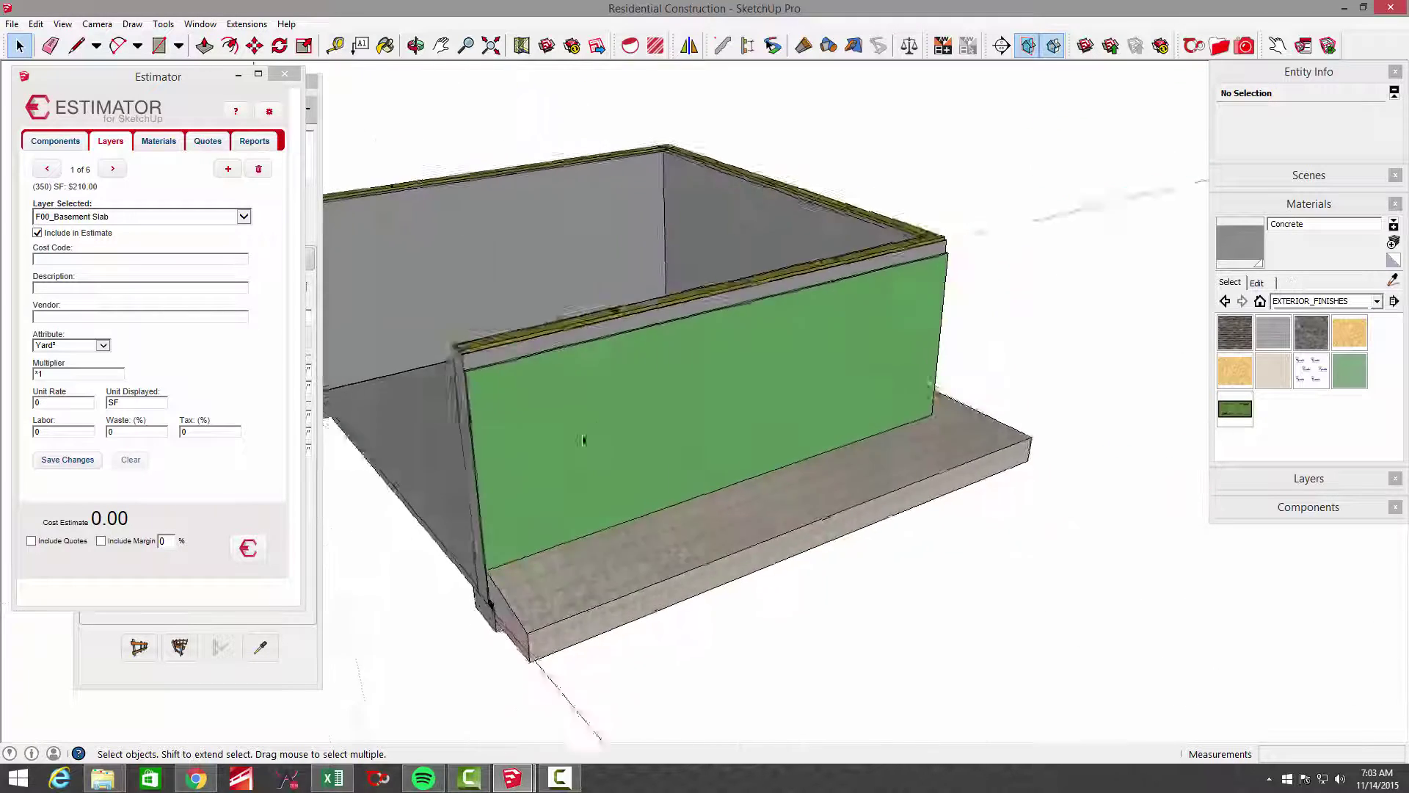
scroll(717, 450, "up", 5)
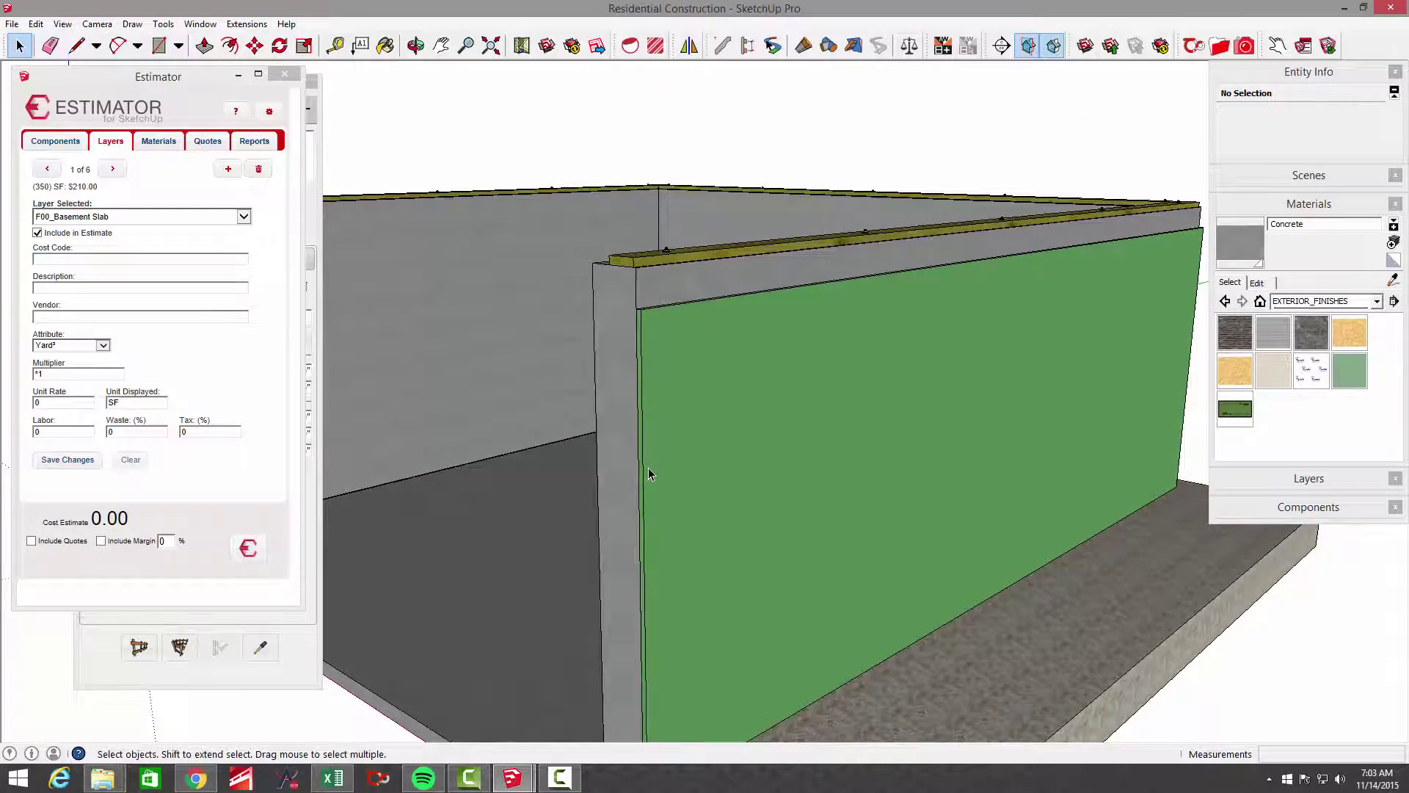
scroll(648, 473, "down", 5)
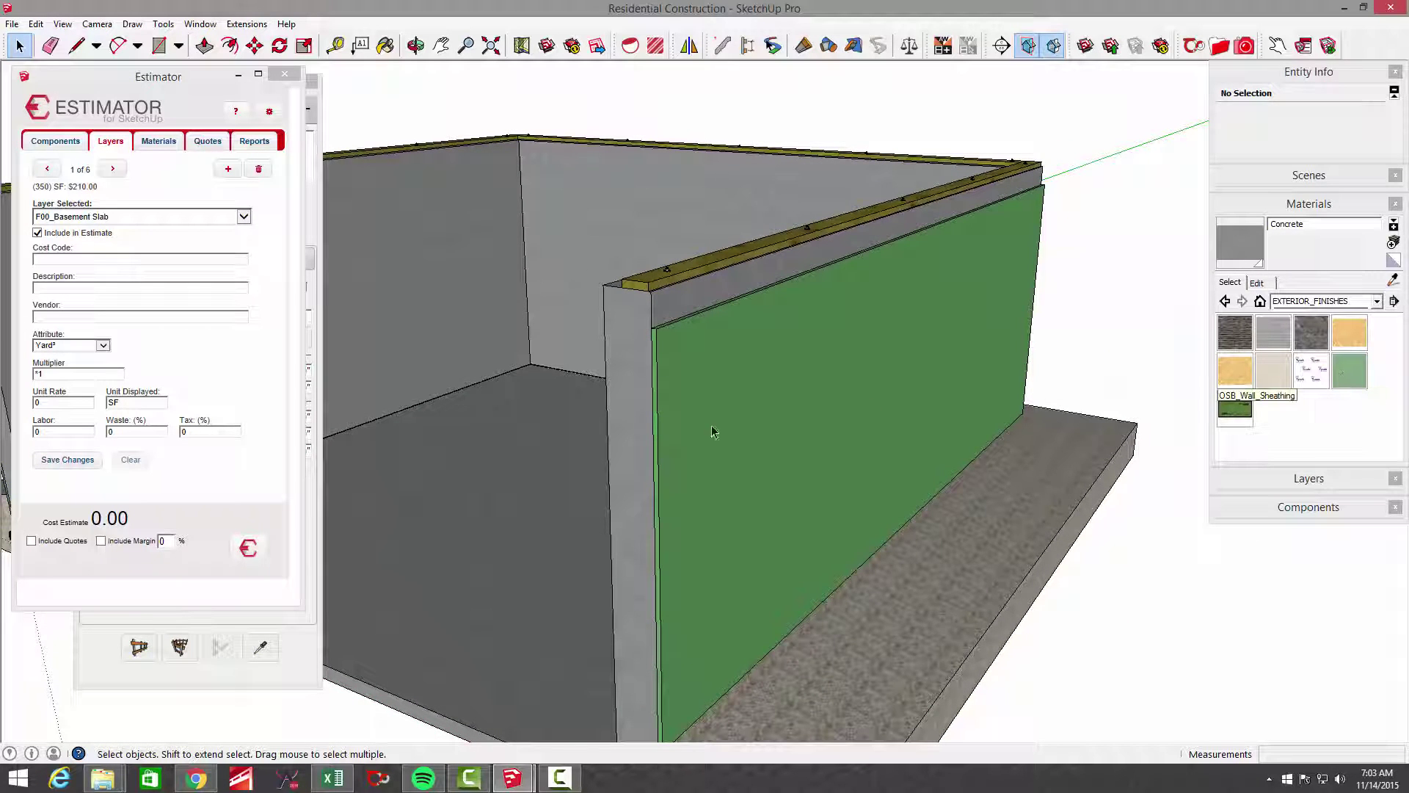
left_click(683, 428)
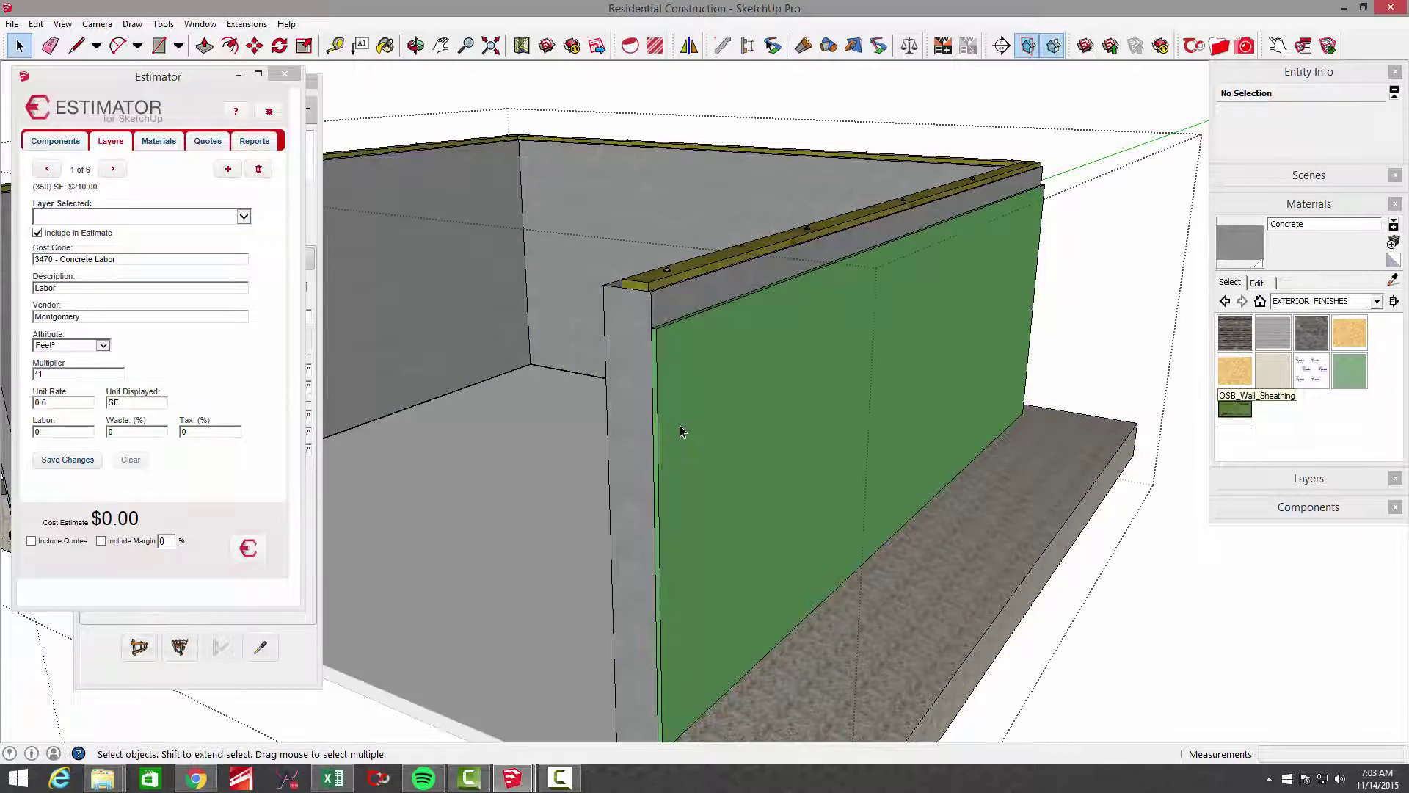
double_click(680, 428)
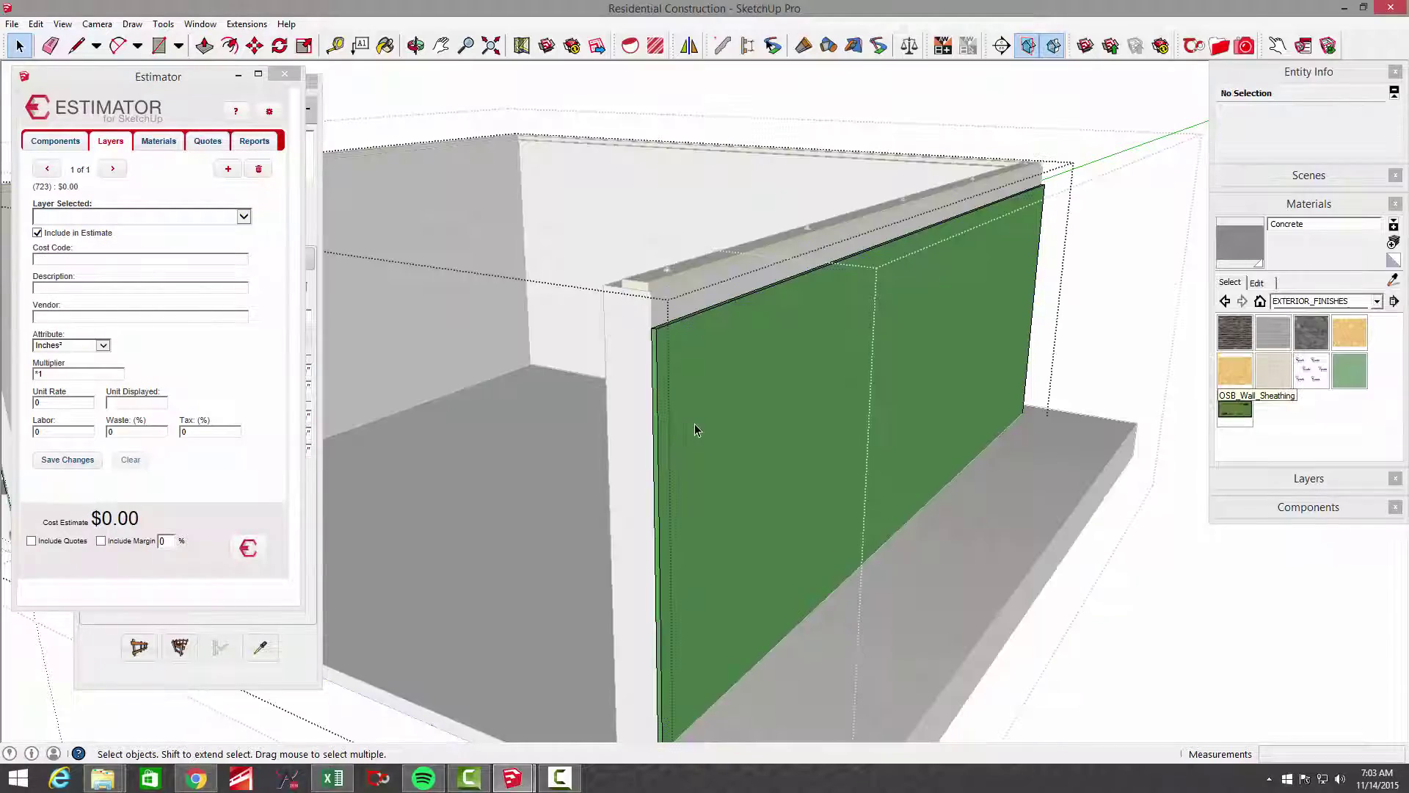
left_click(694, 424)
mouse_move(928, 428)
middle_mouse_down()
mouse_move(1013, 426)
mouse_move(900, 403)
mouse_move(720, 402)
mouse_move(723, 387)
mouse_move(572, 388)
middle_mouse_up()
left_click(1349, 400)
left_click(1041, 406)
left_click(725, 385)
scroll(727, 385, "down", 5)
middle_click_drag(692, 366, 1003, 502)
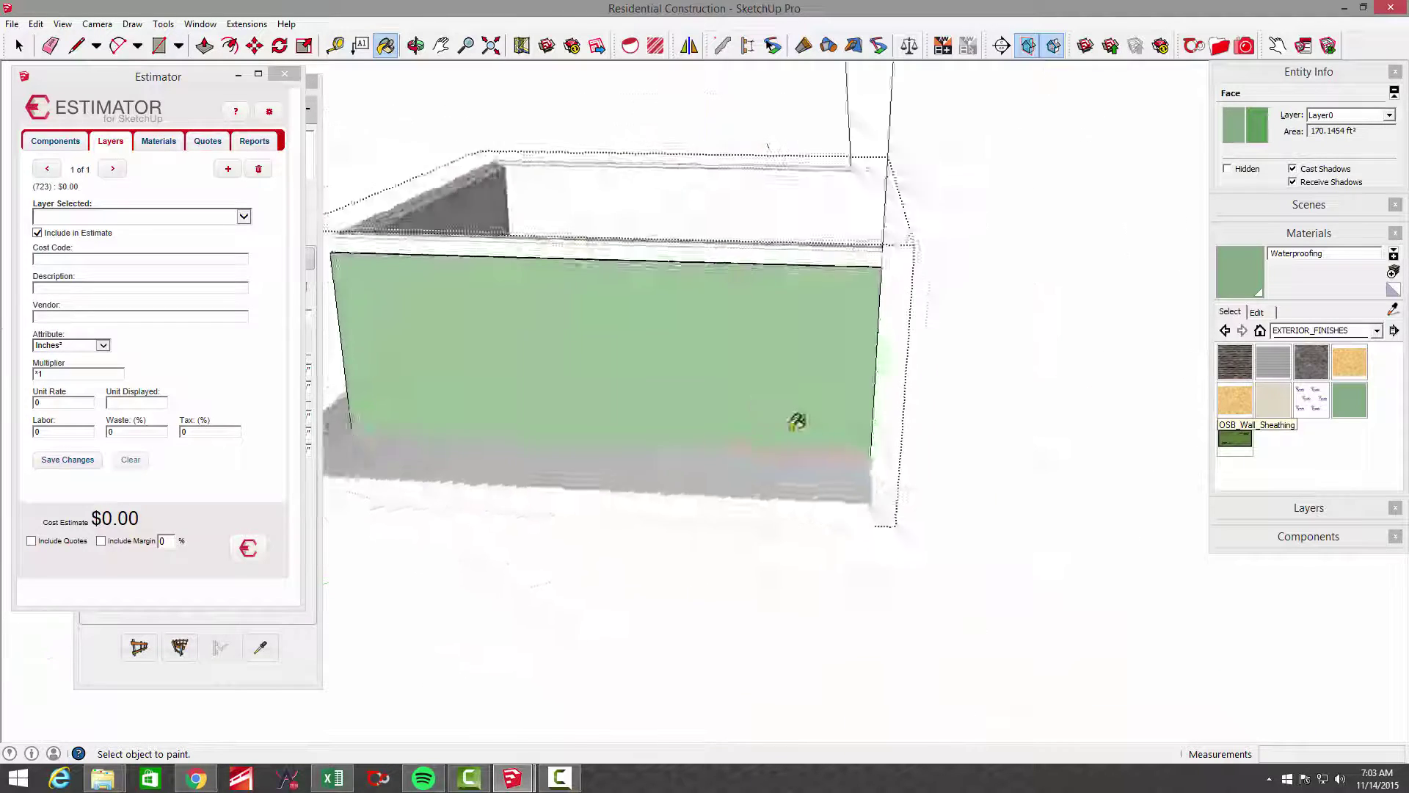
- Exit the wall group and select it for pricing
key("space")
left_click(993, 513)
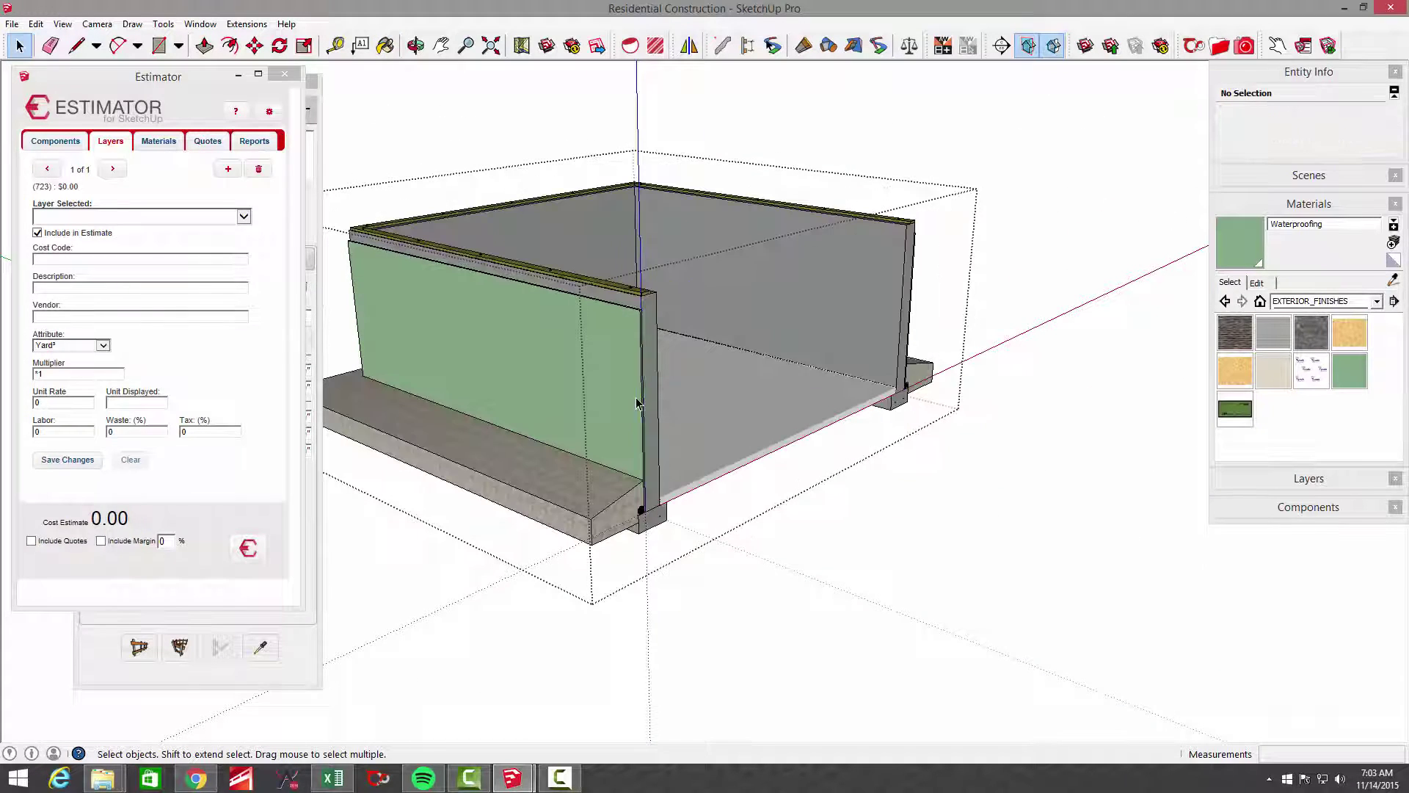
left_click(637, 399)
scroll(583, 415, "up", 2)
middle_click_drag(583, 415, 770, 447)
left_click(996, 644)
scroll(736, 418, "up", 3)
scroll(736, 418, "up", 2)
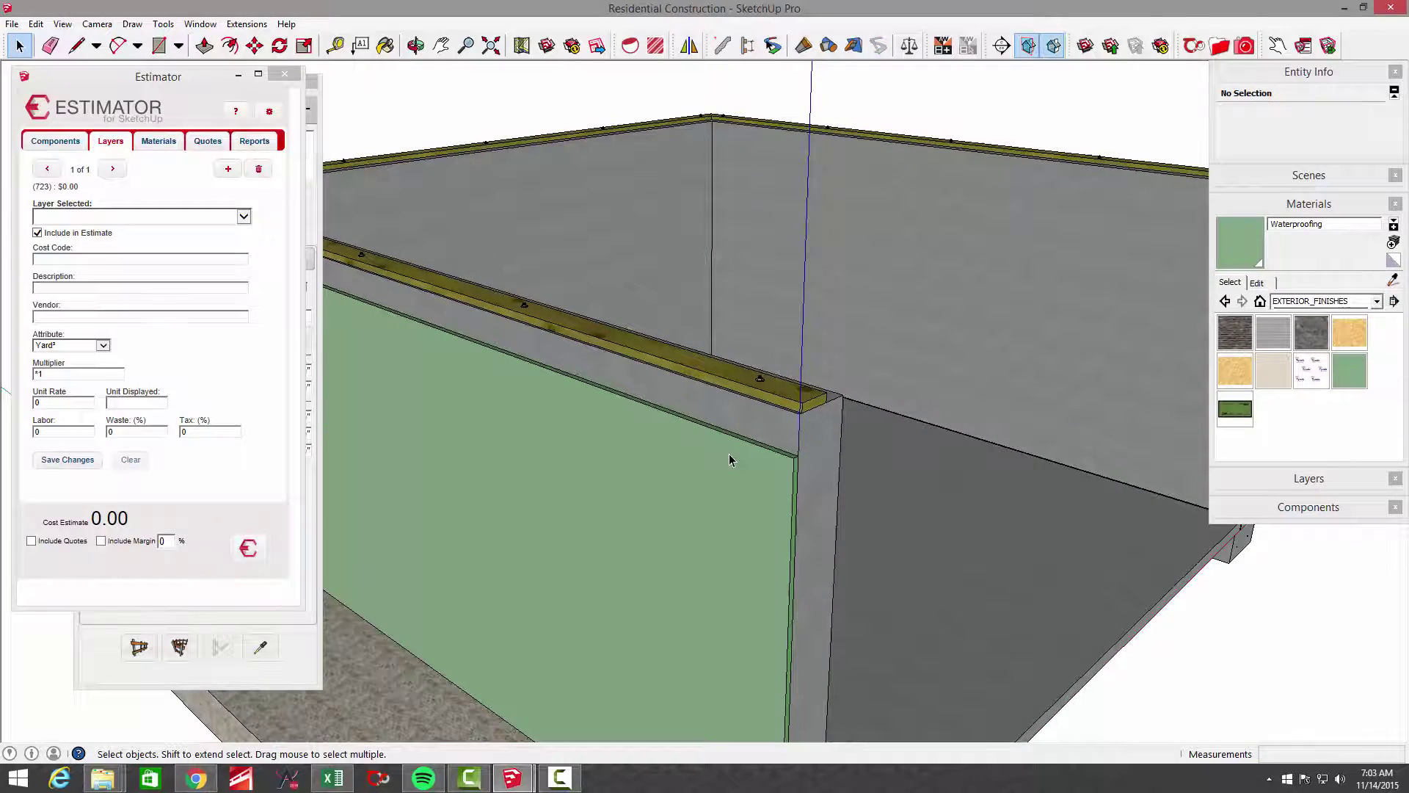
left_click(737, 459)
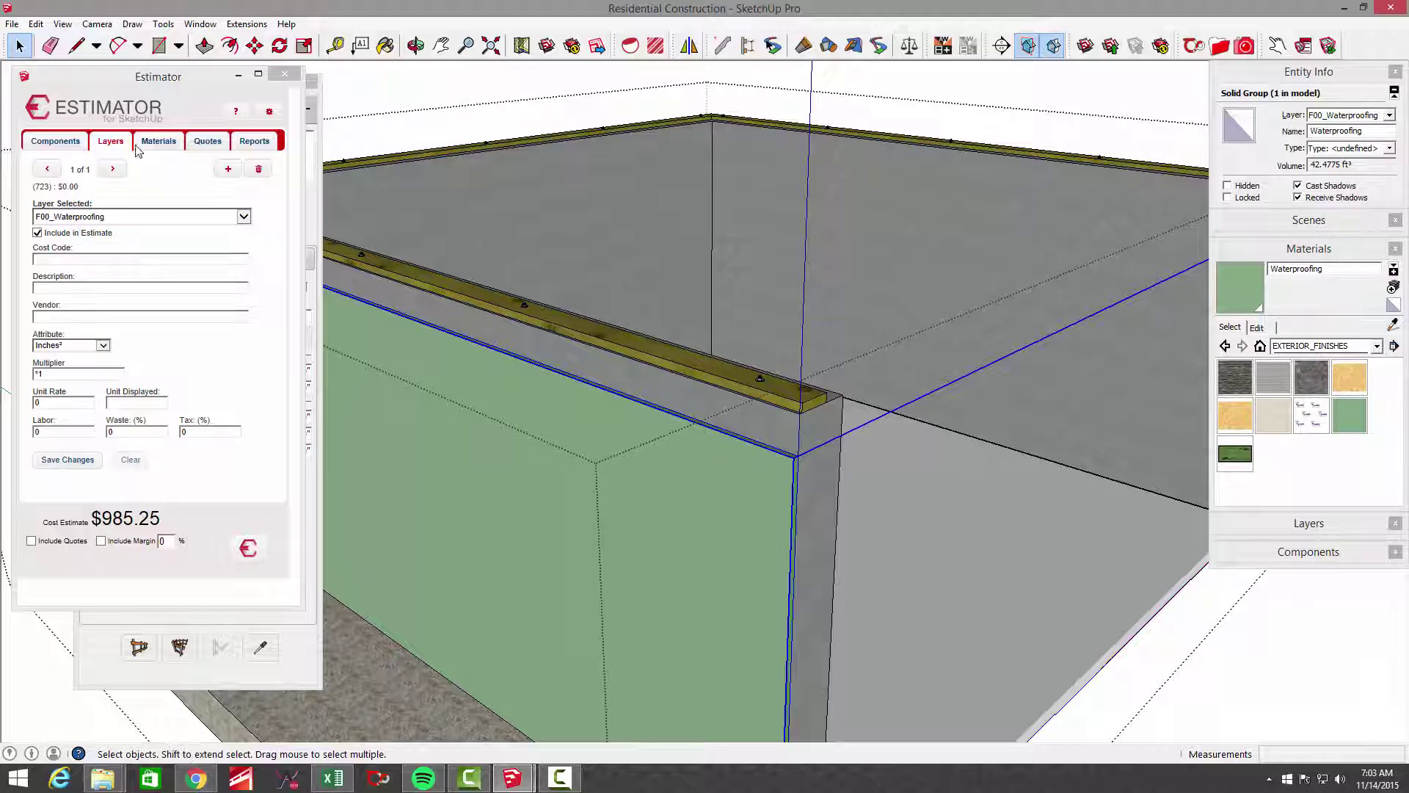
- Show Waterproofing on the Estimator's Materials tab: 2200 - WATERPROOFING at 1.75 per SF
left_click(158, 141)
left_click(121, 214)
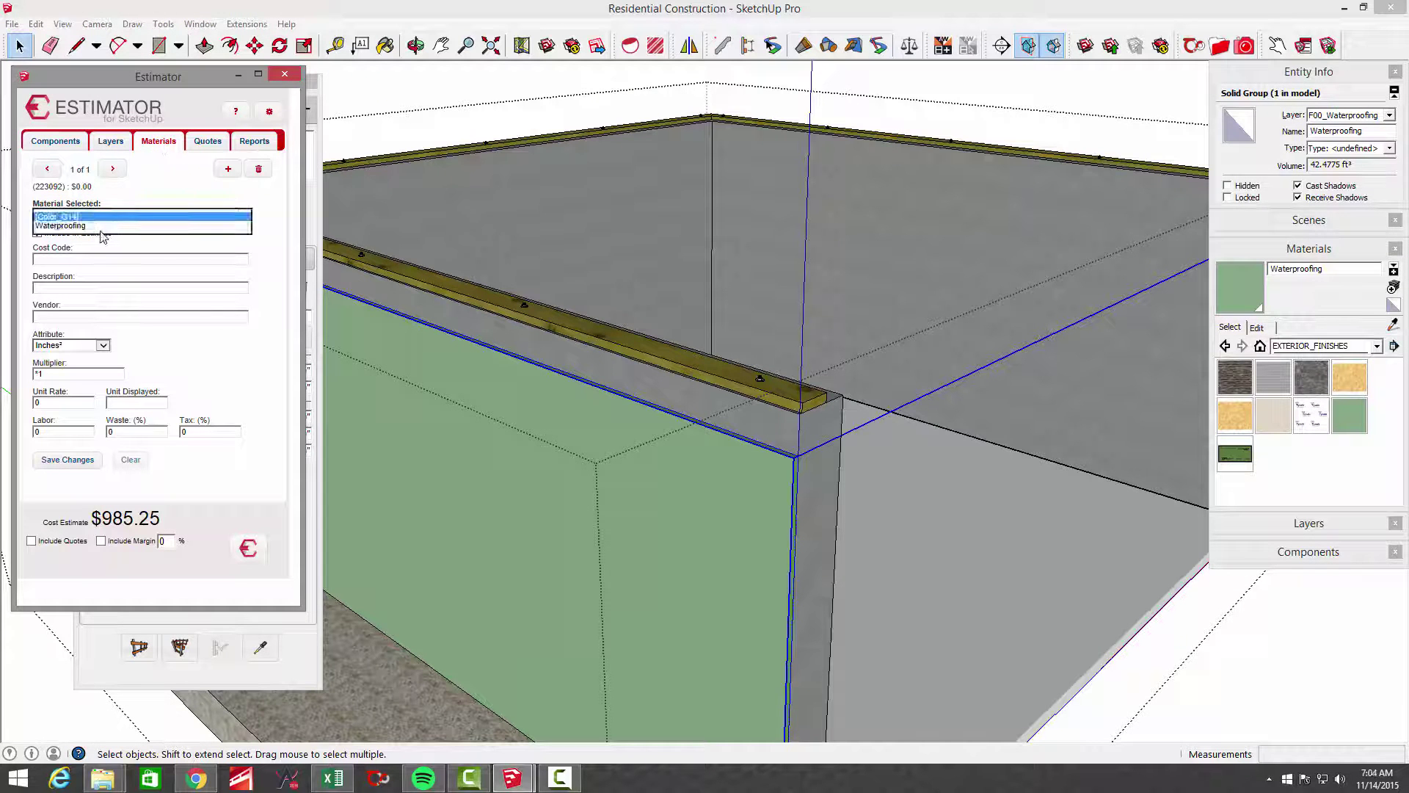
left_click(102, 236)
left_click(110, 216)
left_click(83, 226)
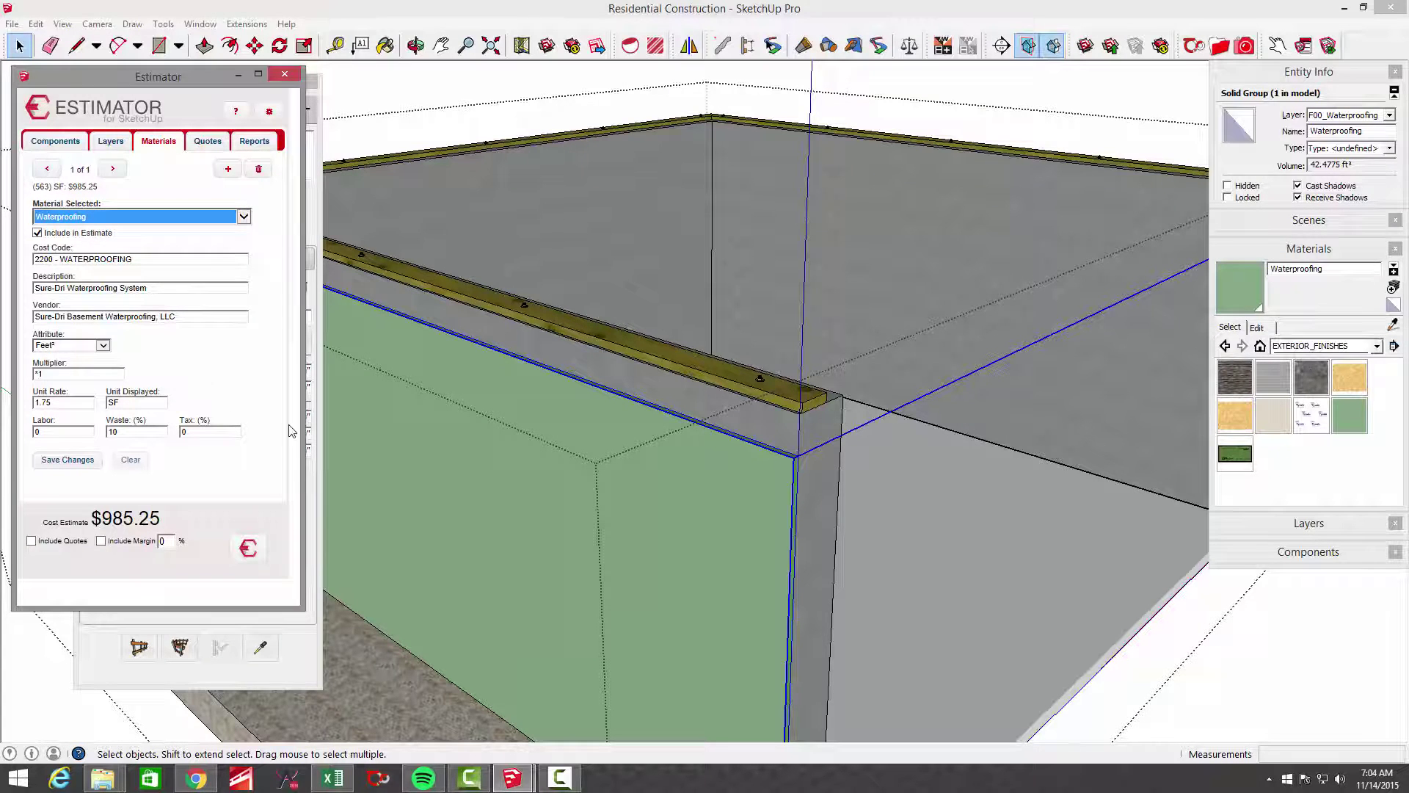
- Zoom to the whole model and orbit to a front view of the foundation
key("shift+z")
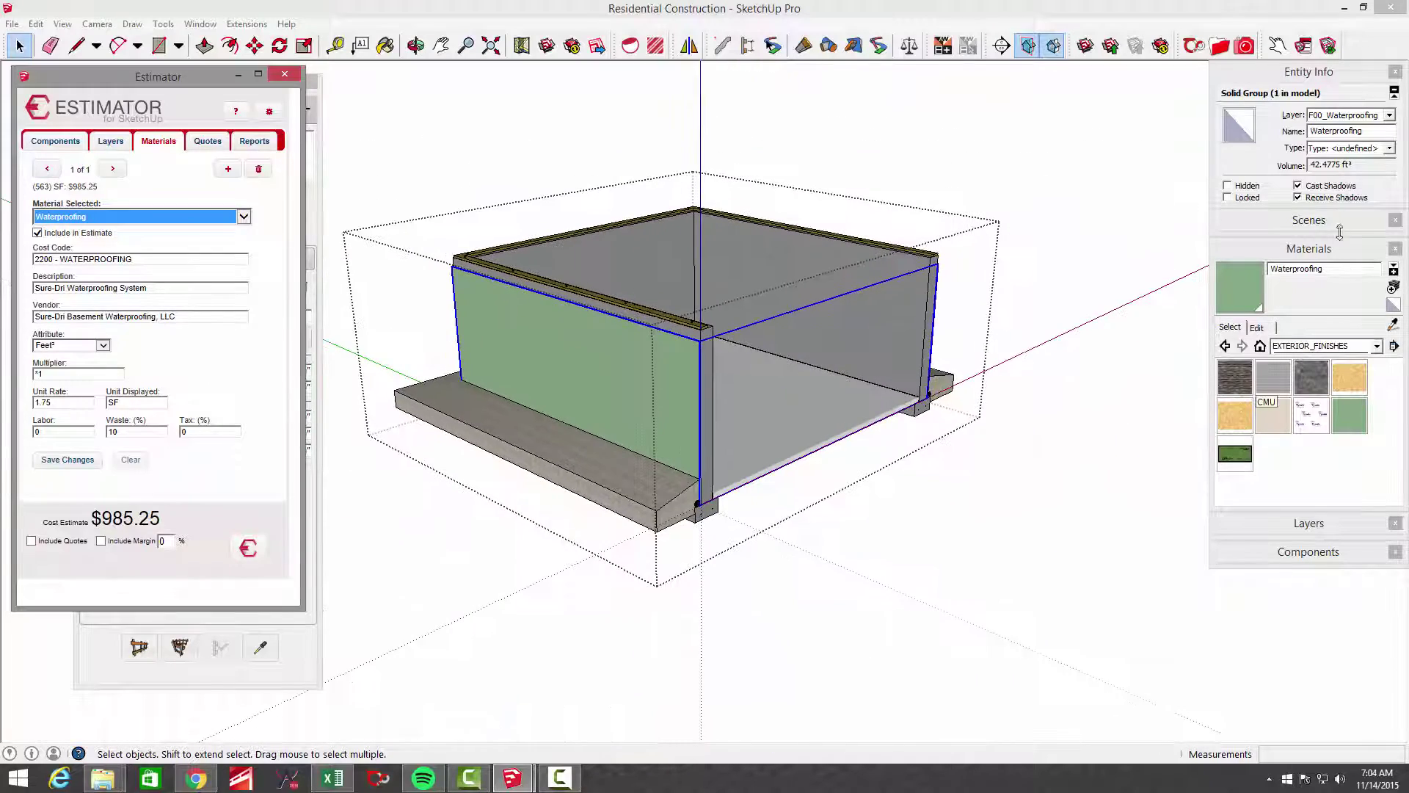
left_click(943, 555)
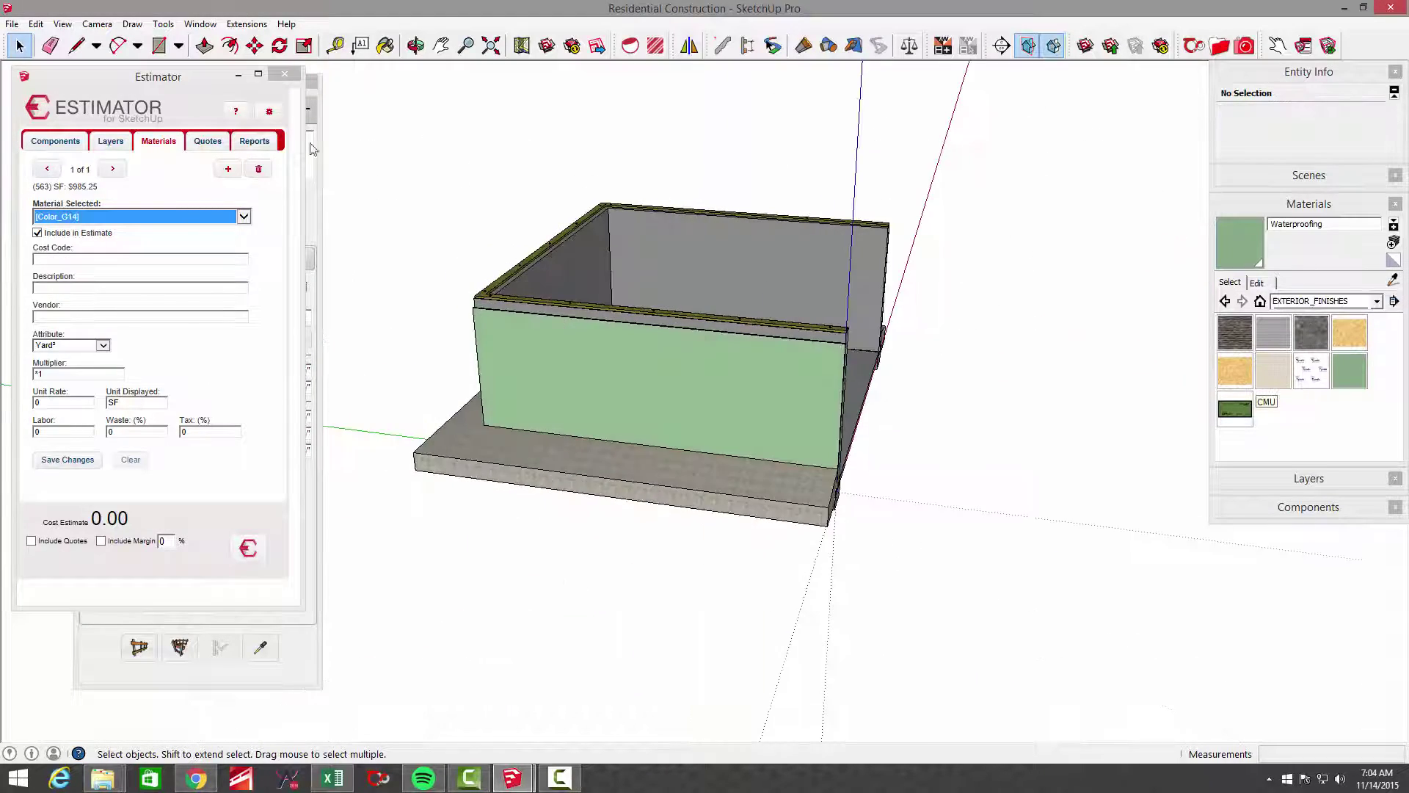
middle_click_drag(761, 258, 1145, 279)
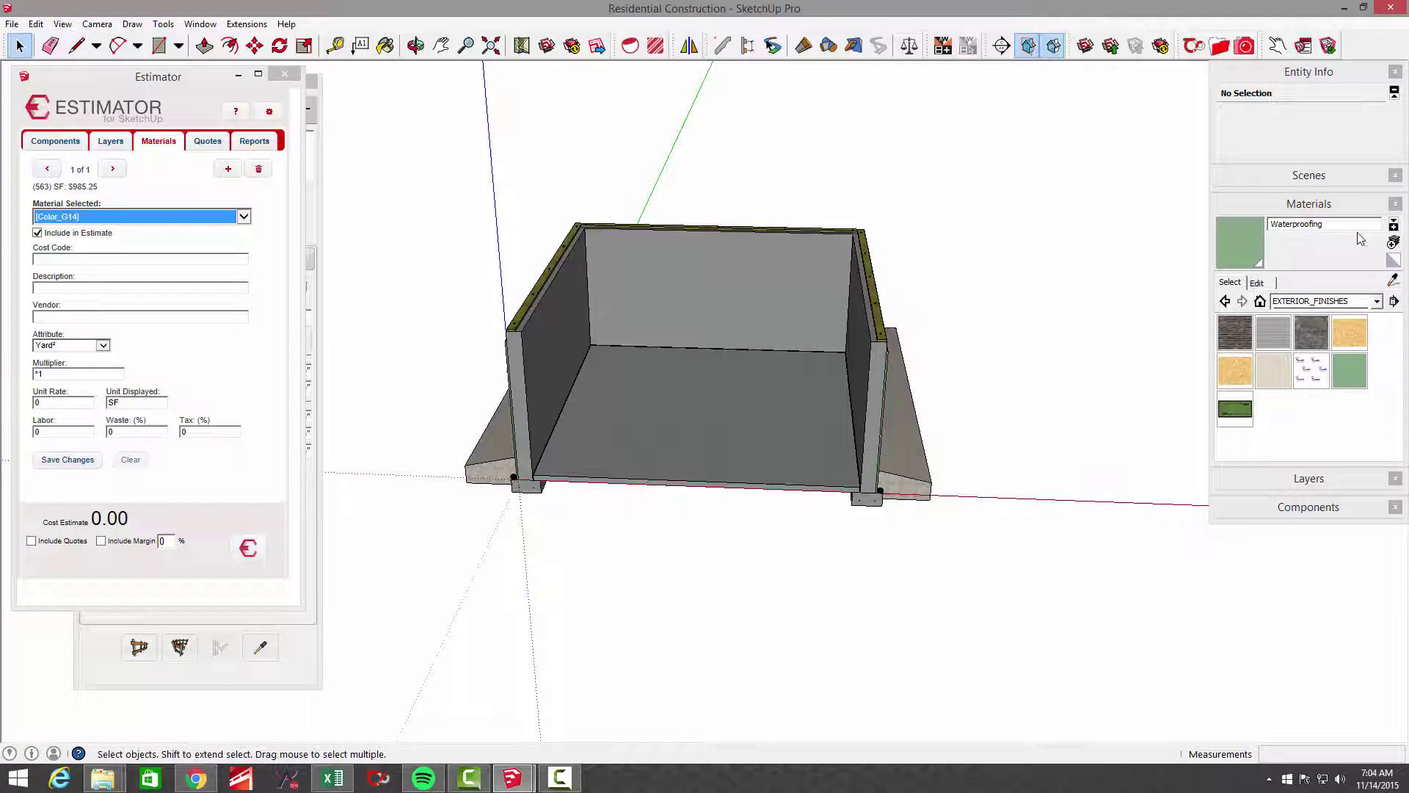